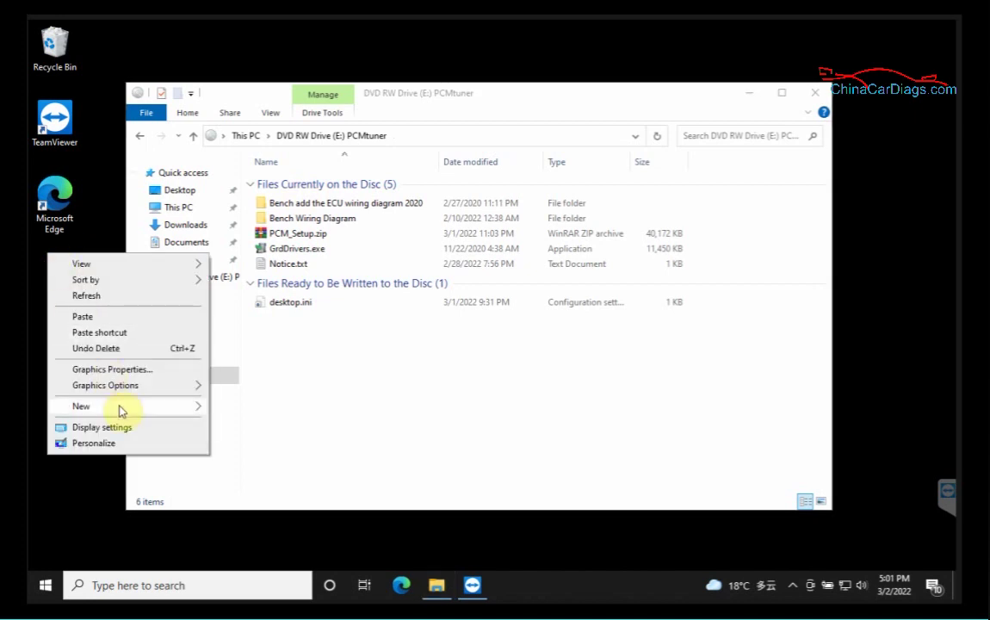
Create a new folder named PCMtuner on the desktop
mouse_move(204, 409)
click(237, 410)
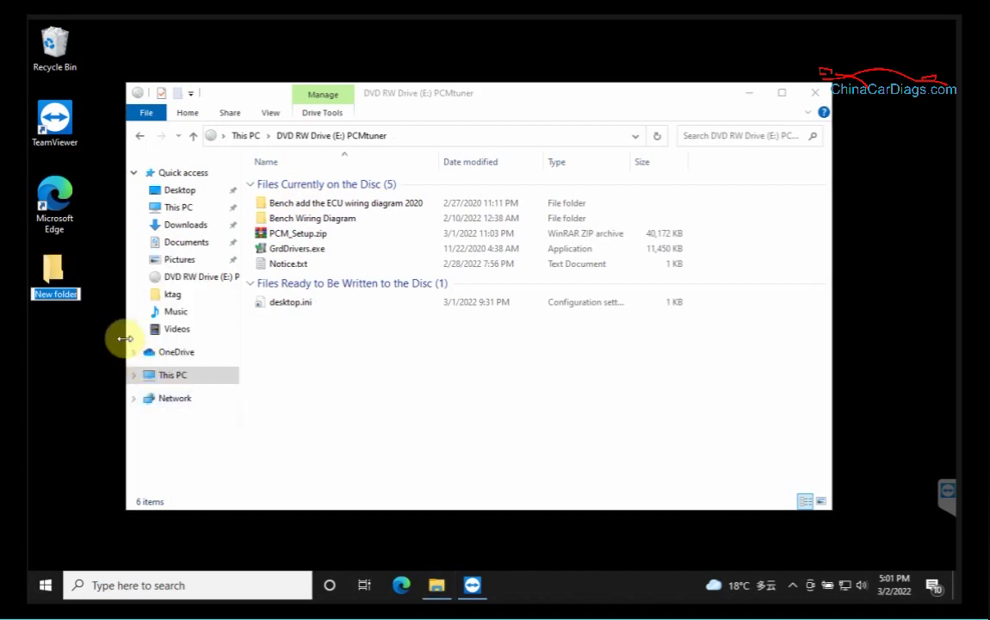
text(PCMt)
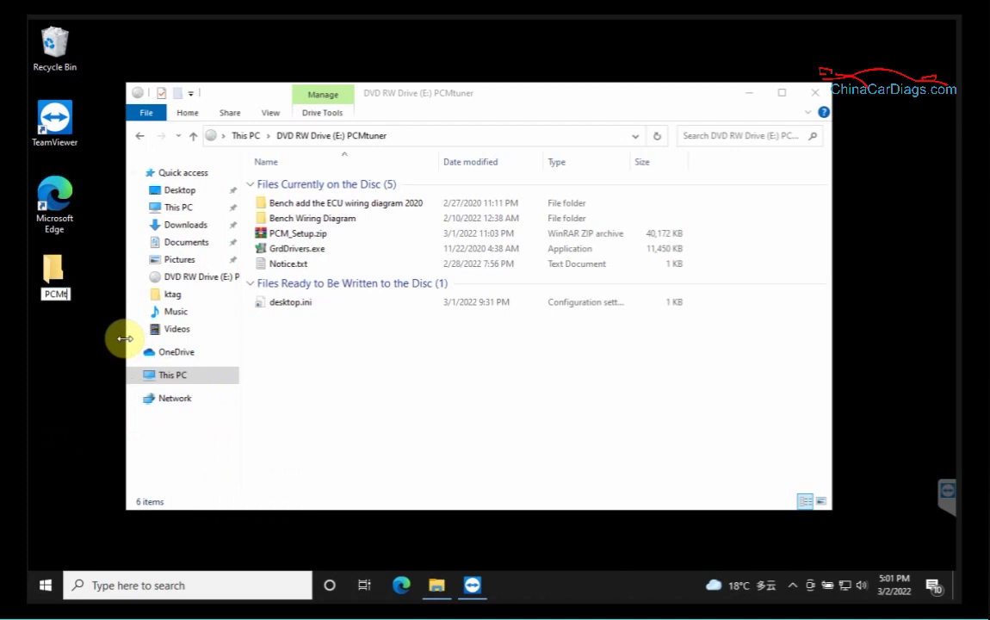
text(uner)
key(Return)
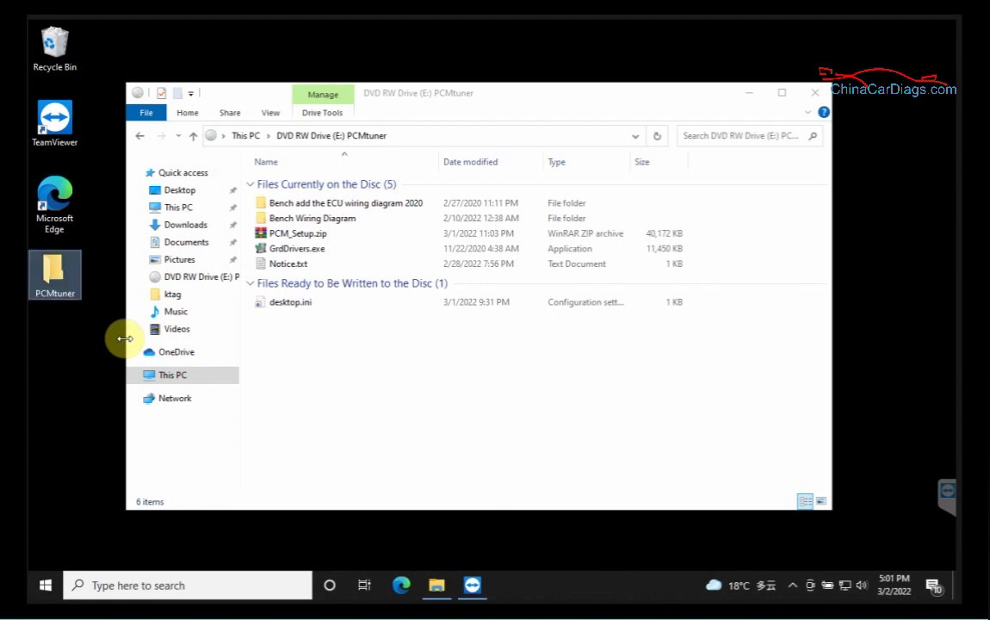
Open the desktop PCMtuner folder and move its window aside so the disc's file window is accessible
right_click(55, 295)
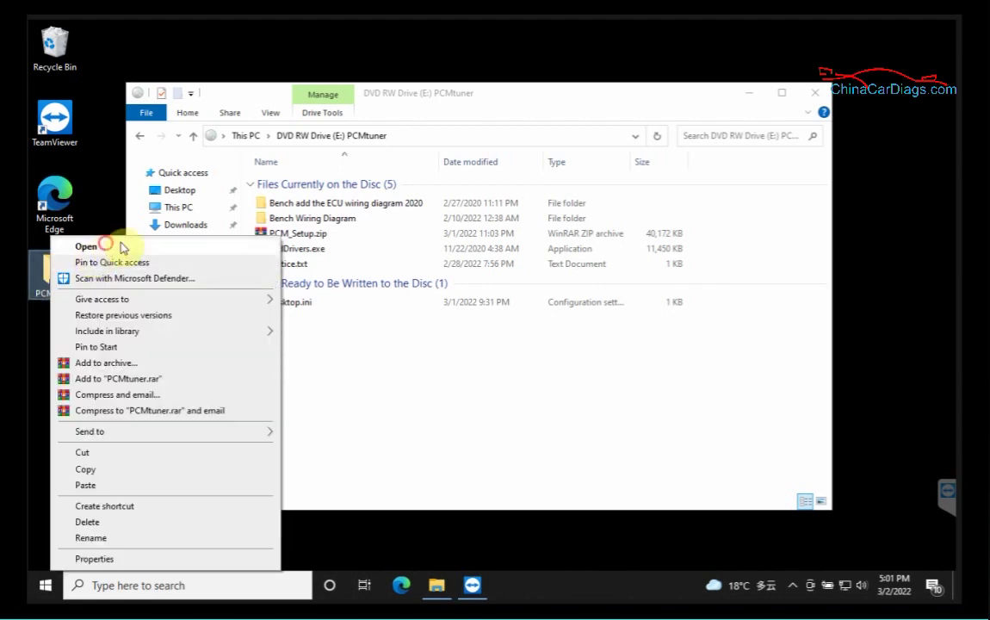
click(105, 244)
drag(463, 116, 768, 139)
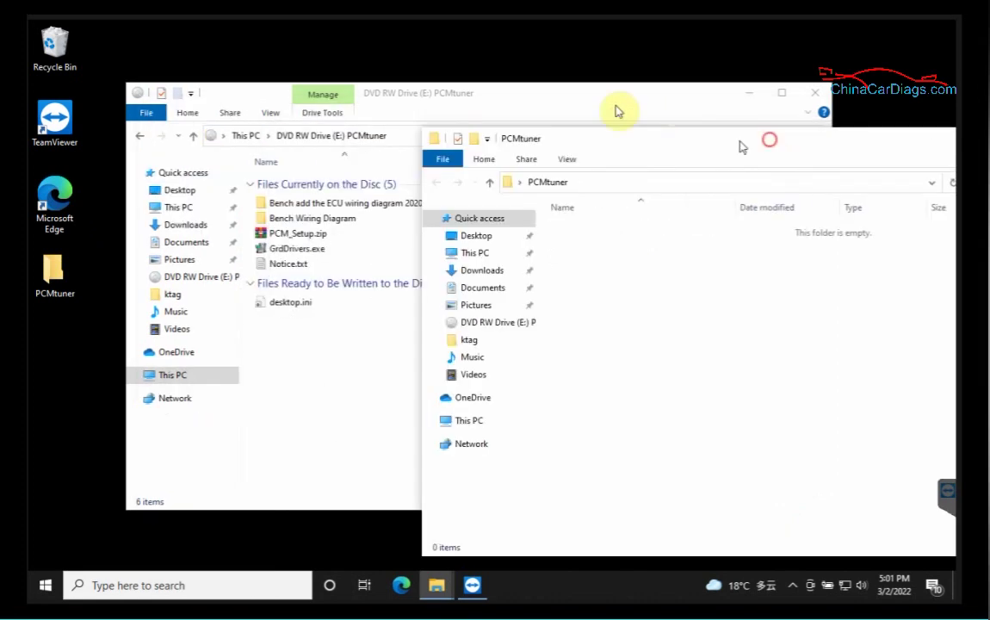
Copy PCM_Setup.zip, GrdDrivers.exe and Notice.txt from the PCMtuner disc into the desktop PCMtuner folder
click(582, 100)
drag(693, 226, 637, 266)
right_click(626, 252)
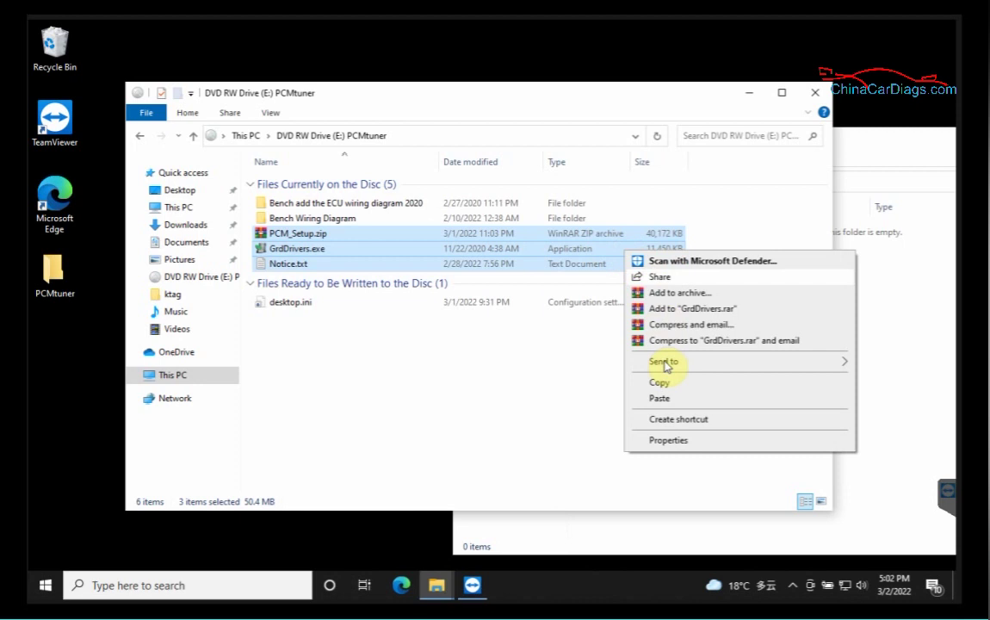
click(676, 385)
click(866, 316)
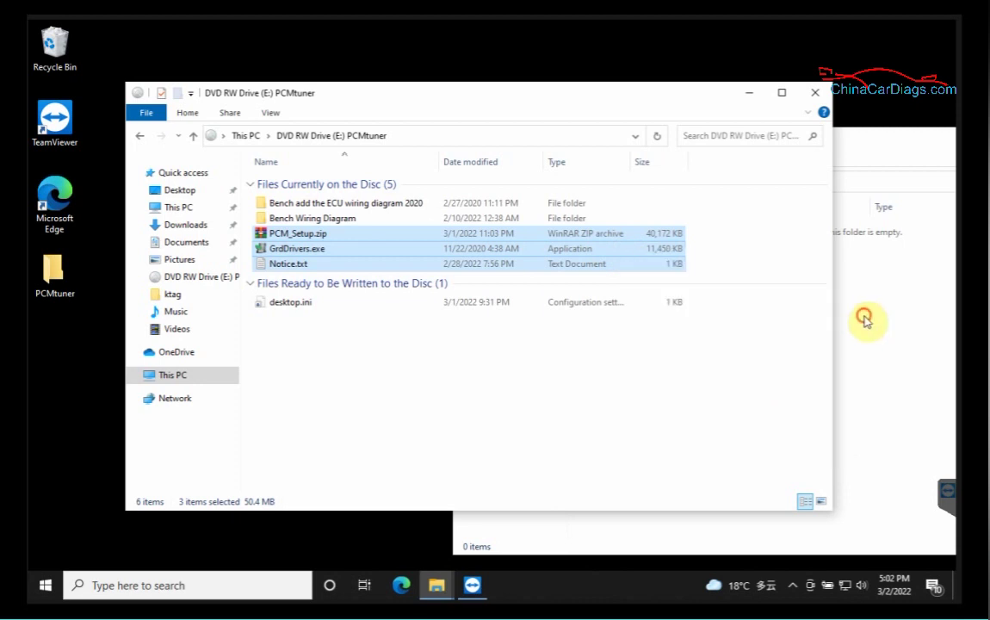
right_click(669, 262)
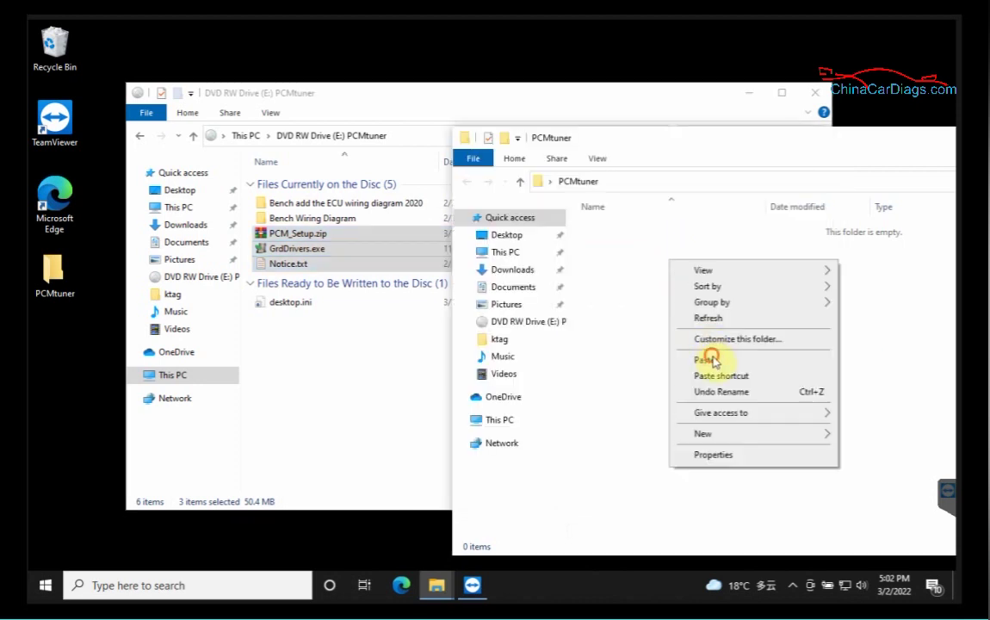
click(707, 360)
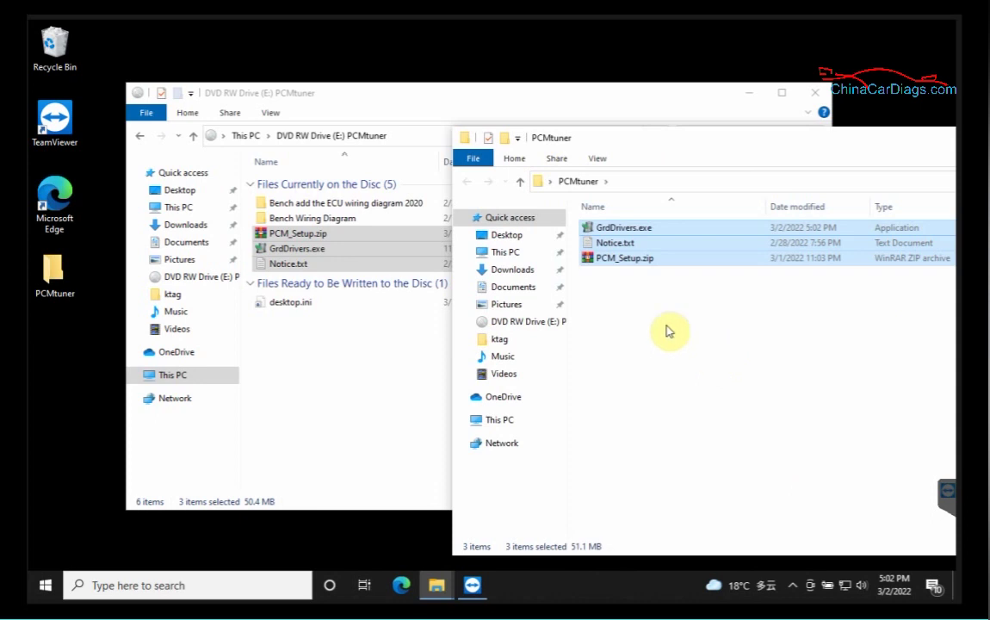
Copy the folders Bench add the ECU wiring diagram 2020 and Bench Wiring Diagram from the disc into the desktop PCMtuner folder
click(544, 102)
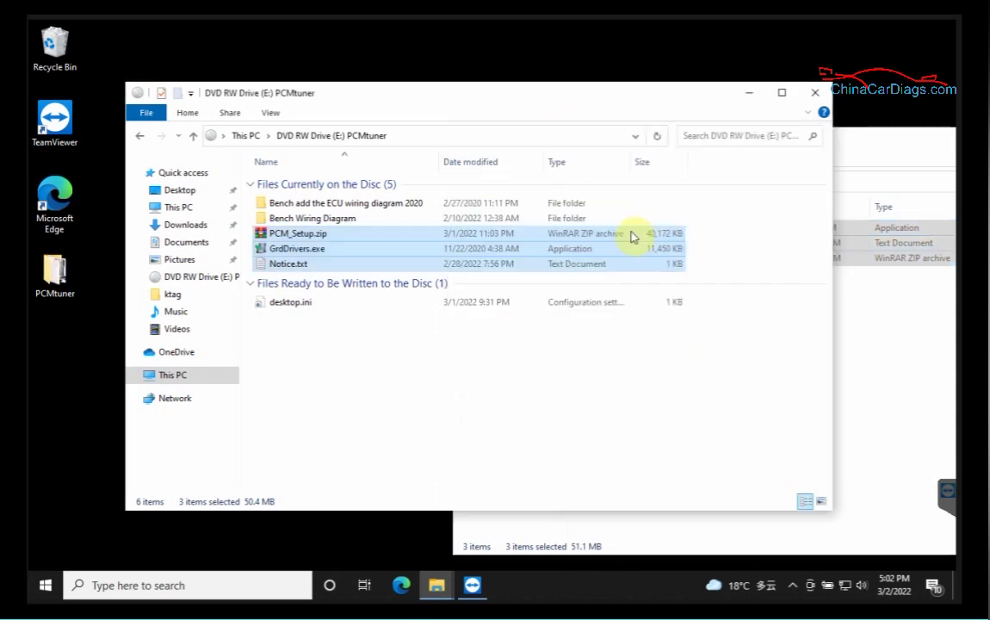
click(707, 209)
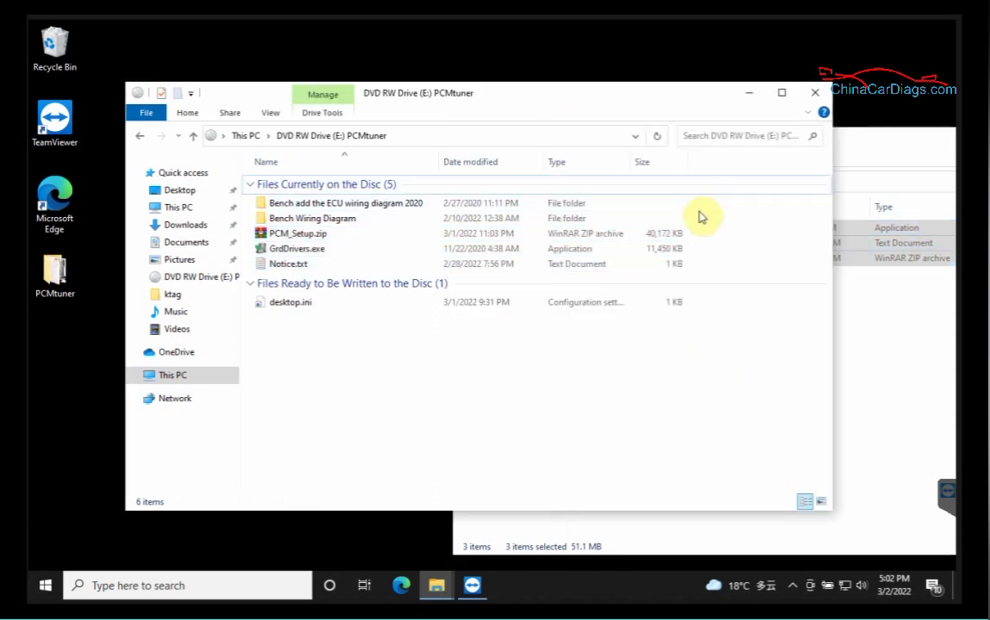
drag(703, 203, 656, 226)
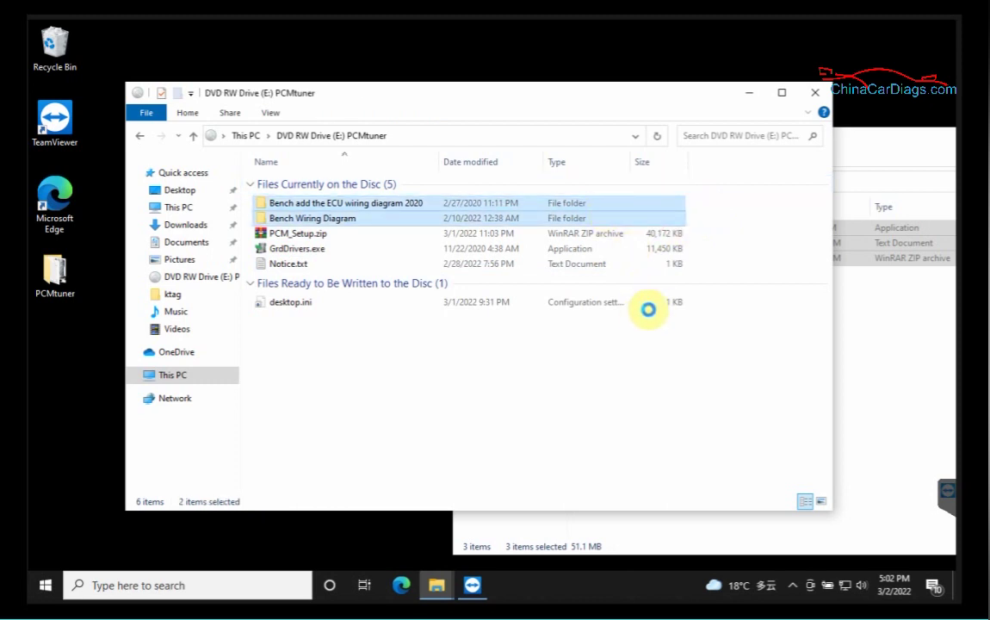
right_click(608, 217)
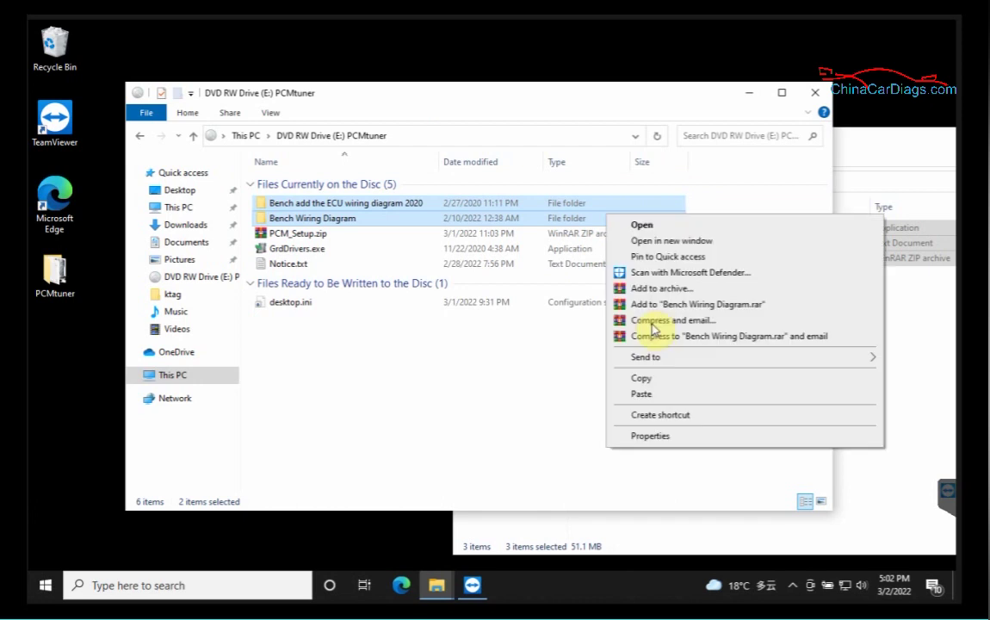
click(644, 383)
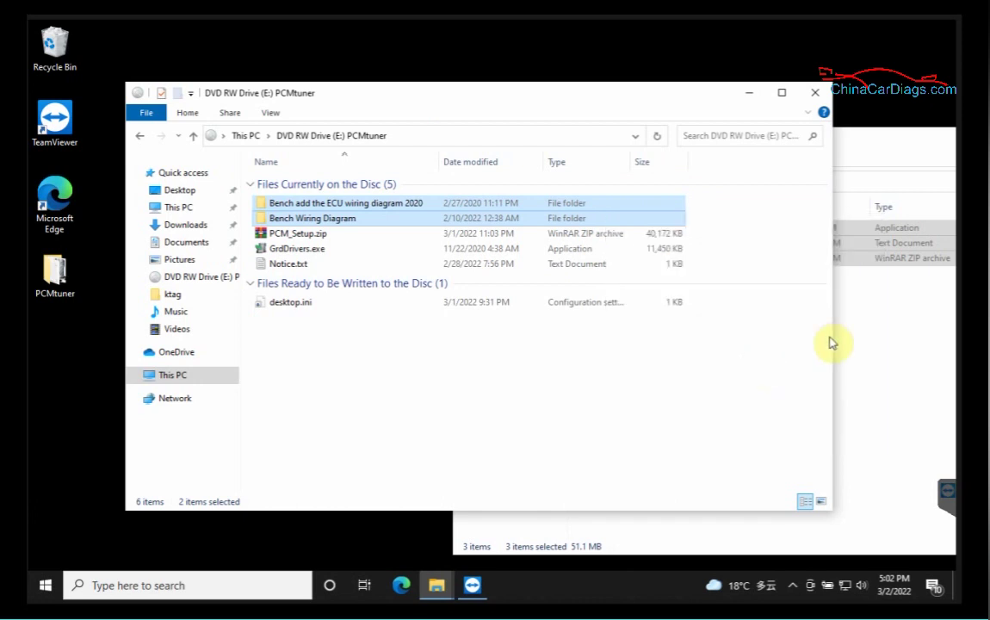
click(851, 327)
right_click(655, 294)
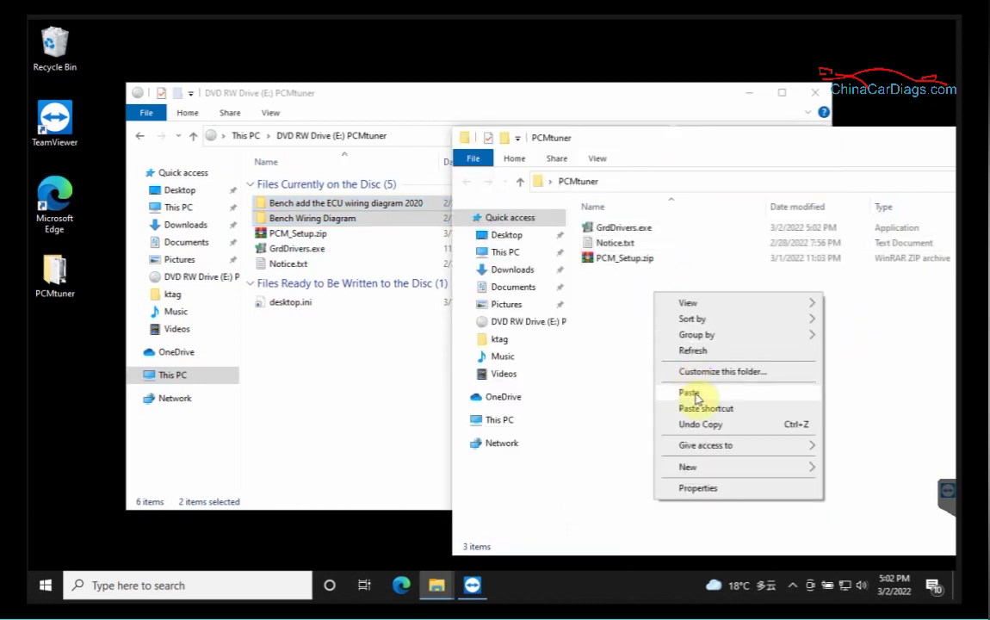
click(692, 393)
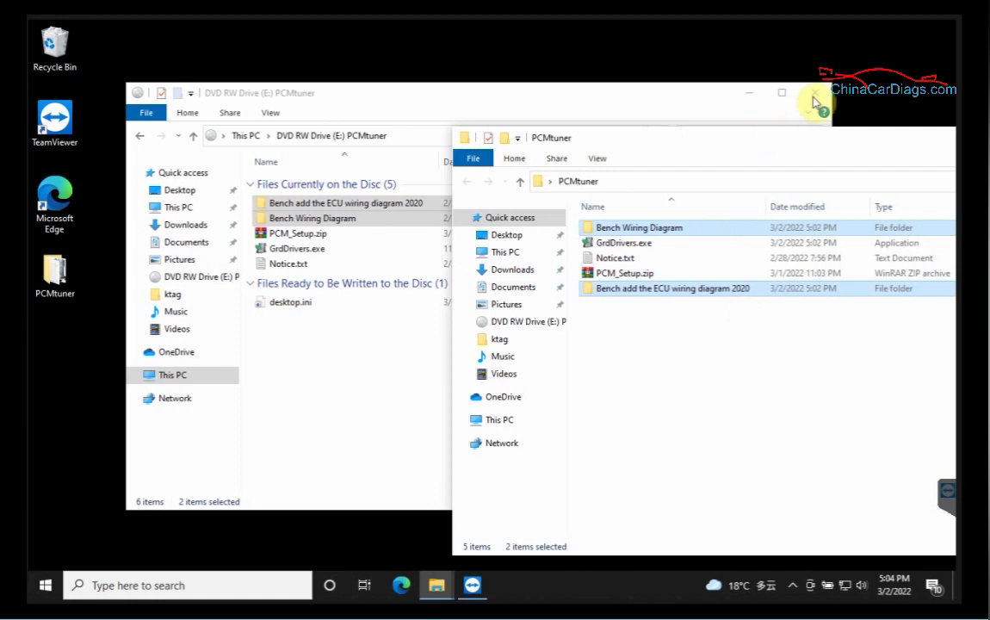
Close the disc window and extract PCM_Setup.zip directly into the desktop PCMtuner folder
click(816, 93)
drag(848, 142, 464, 104)
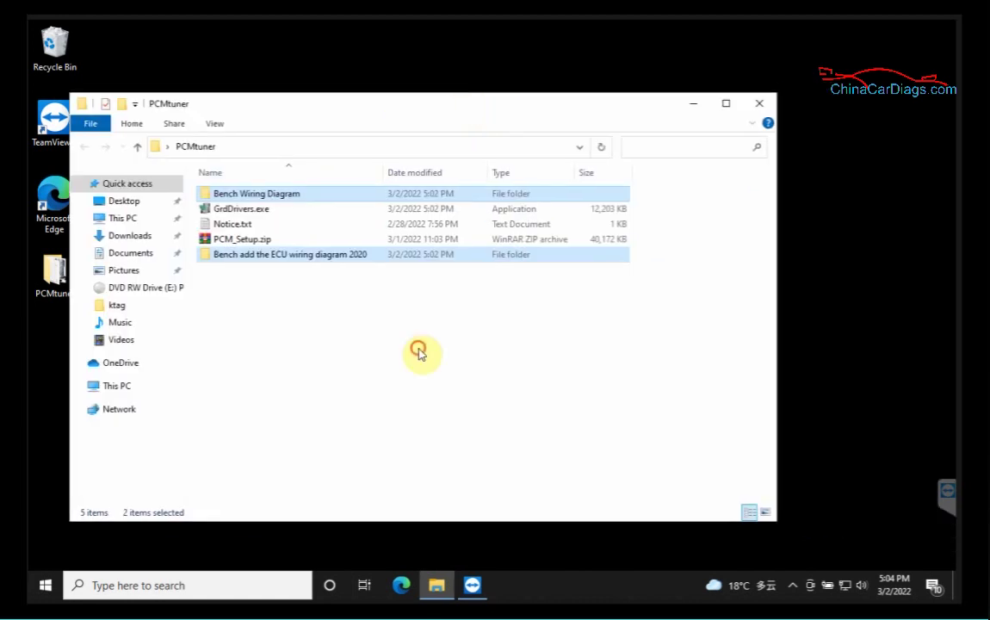
click(382, 334)
click(244, 245)
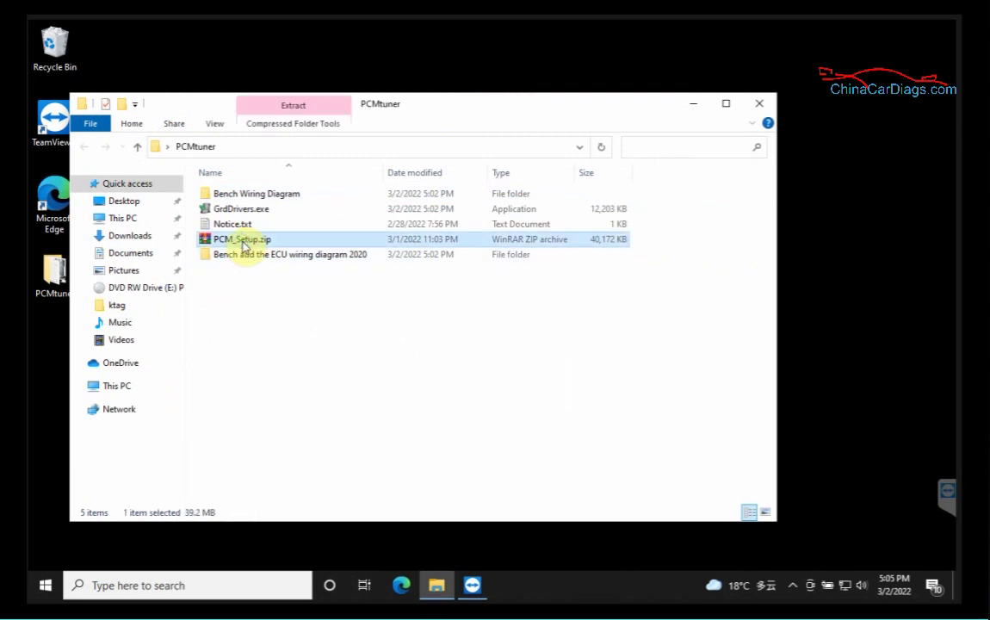
right_click(244, 245)
click(304, 300)
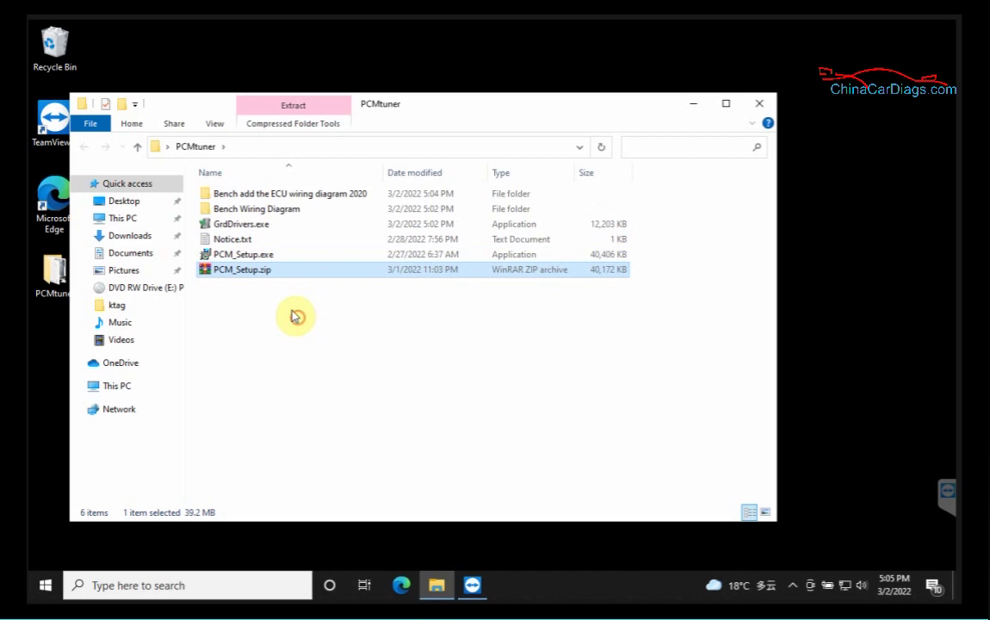
Run the extracted PCM_Setup.exe and start installing the PCMtuner applications
click(245, 256)
right_click(246, 257)
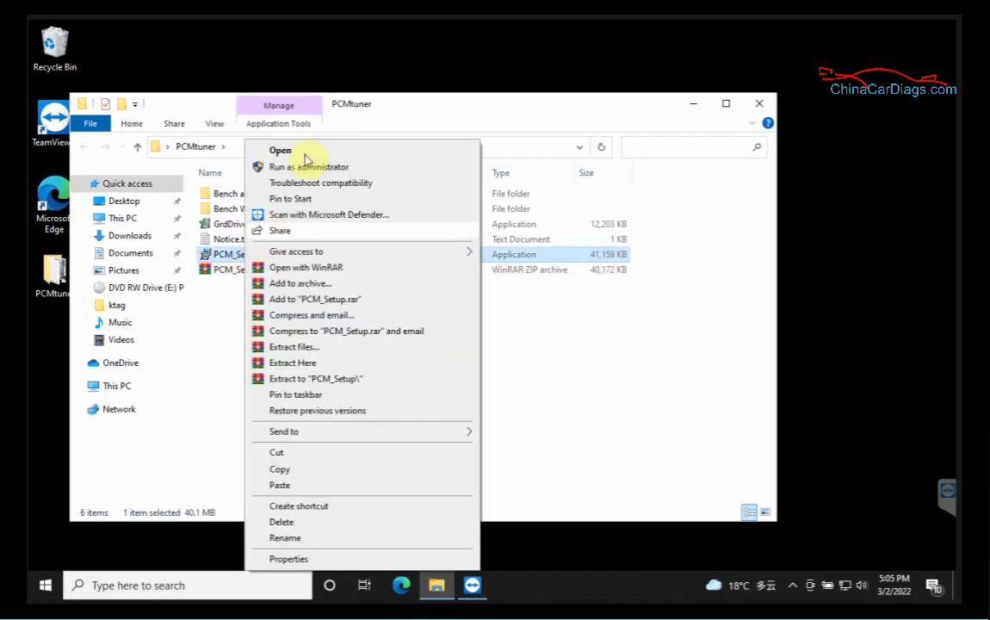
click(276, 148)
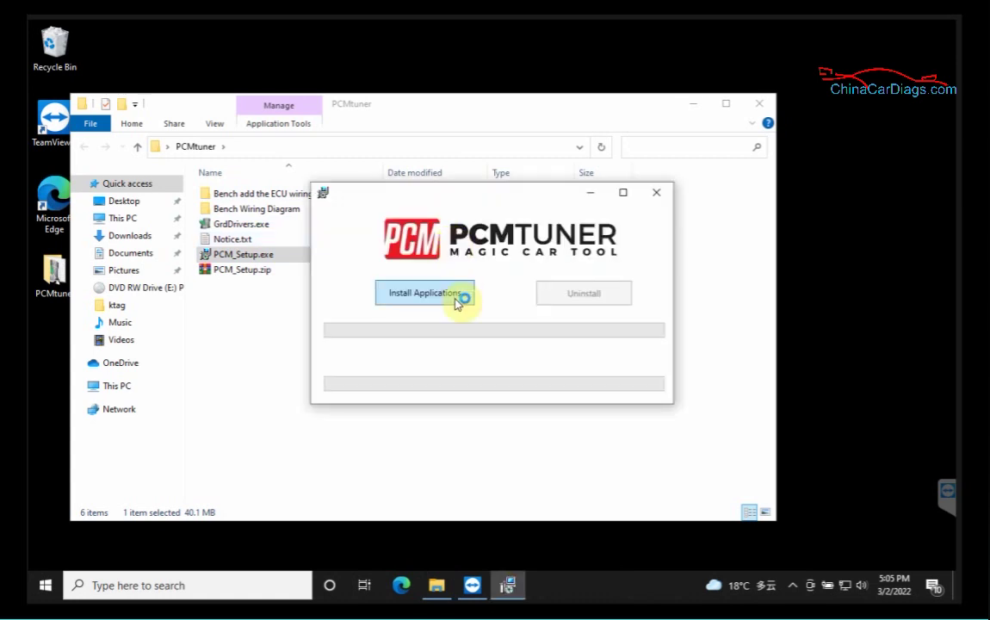
click(441, 294)
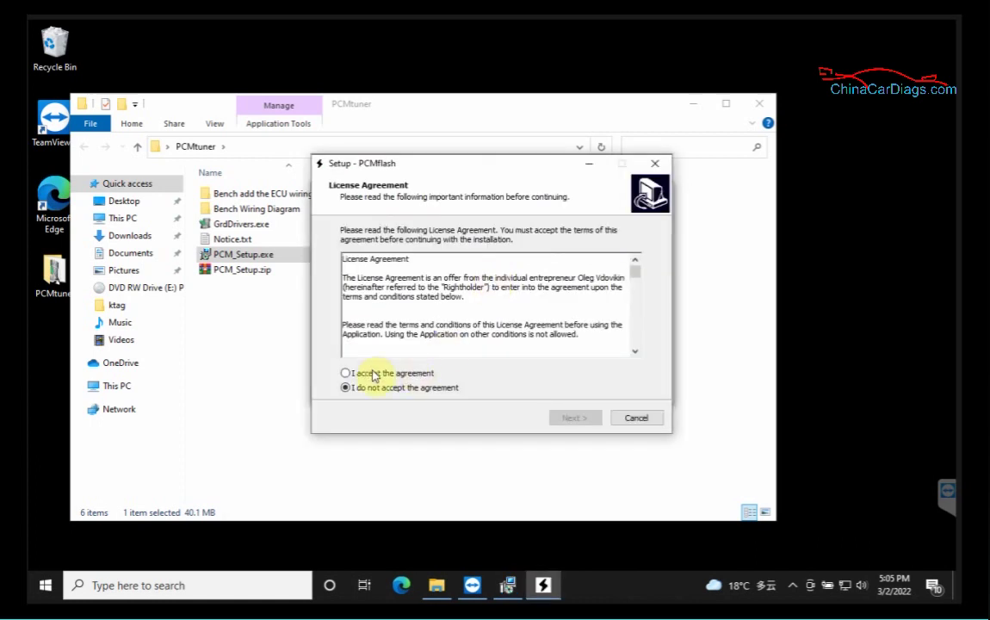
Accept the PCMflash licence, install it with the default folders and a desktop shortcut, and finish setup without launching PCMflash
click(360, 377)
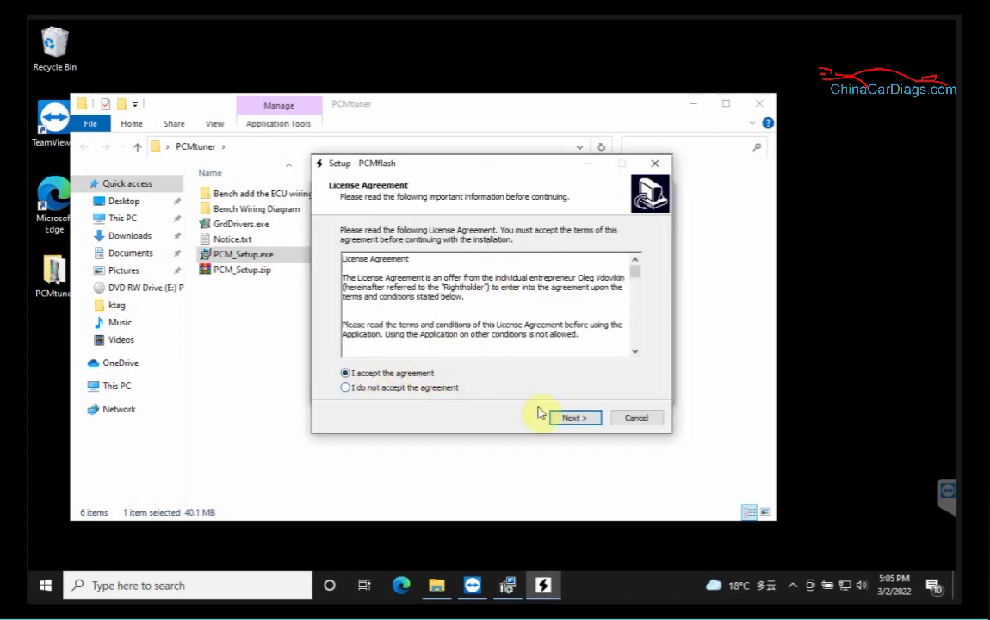
click(564, 419)
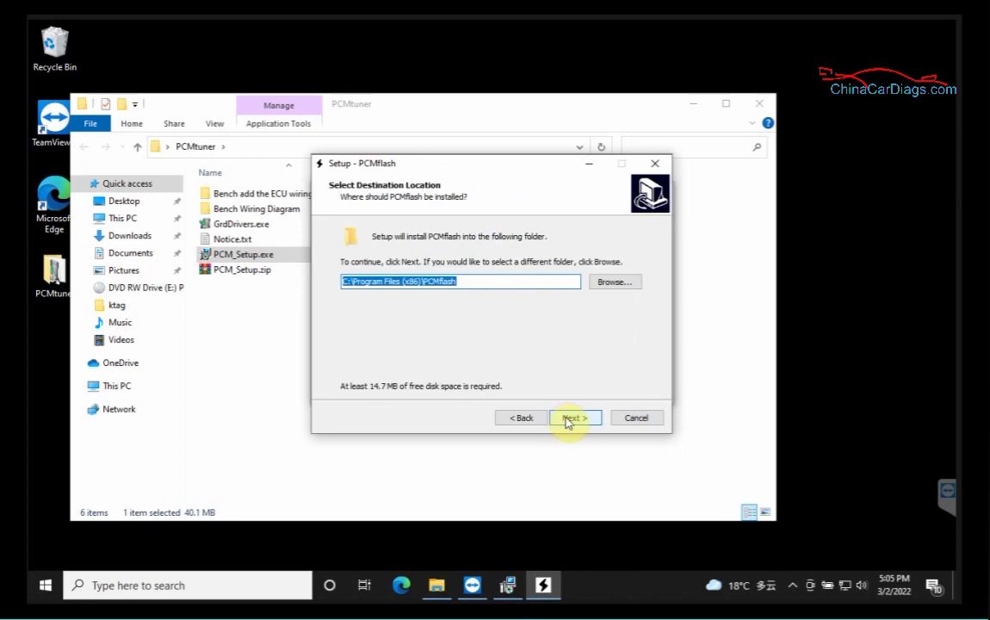
click(567, 419)
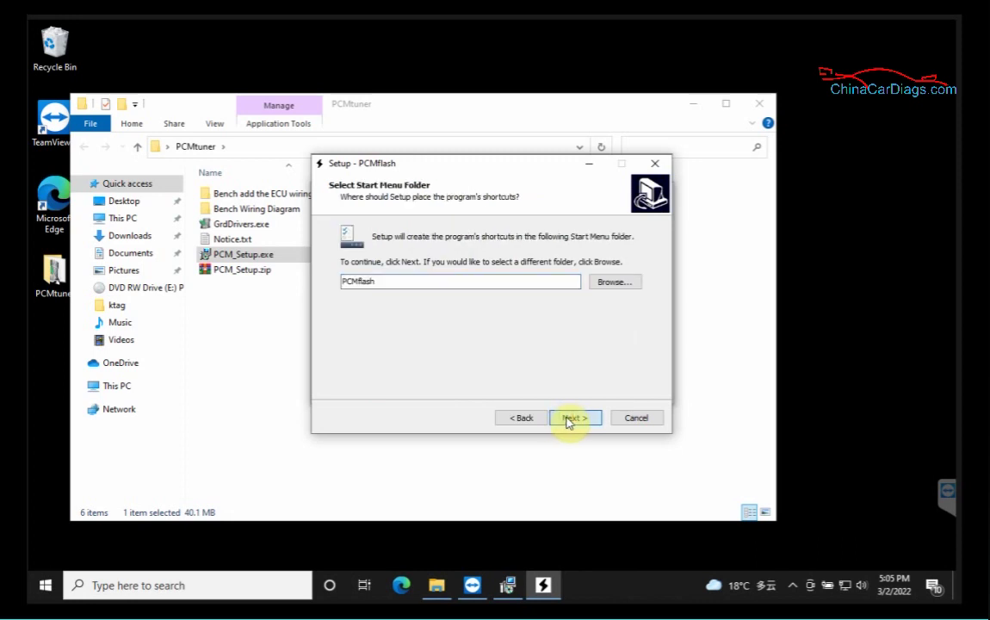
click(567, 419)
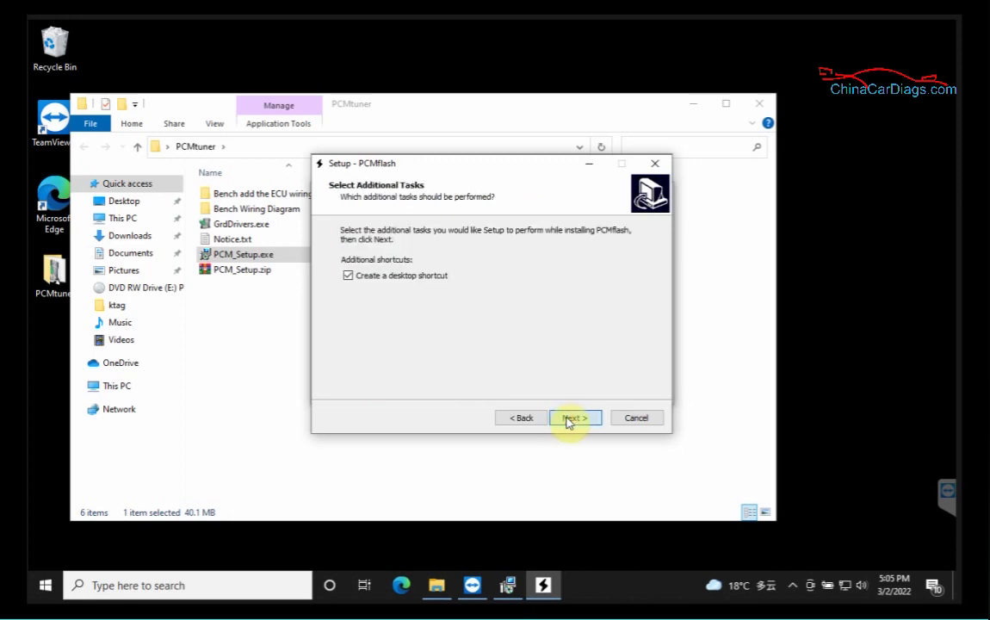
click(568, 420)
click(567, 419)
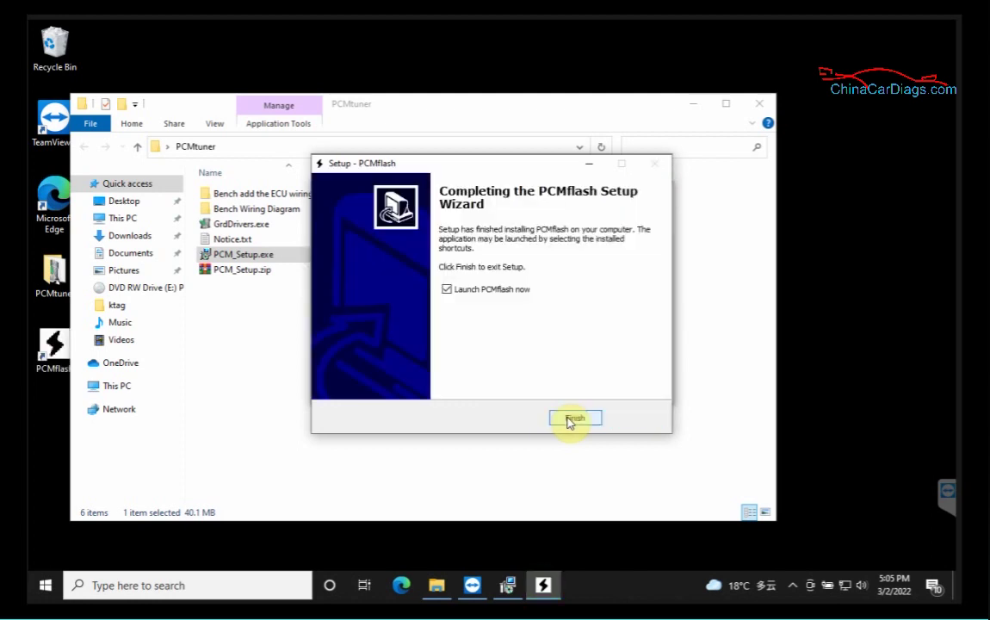
click(488, 290)
click(572, 417)
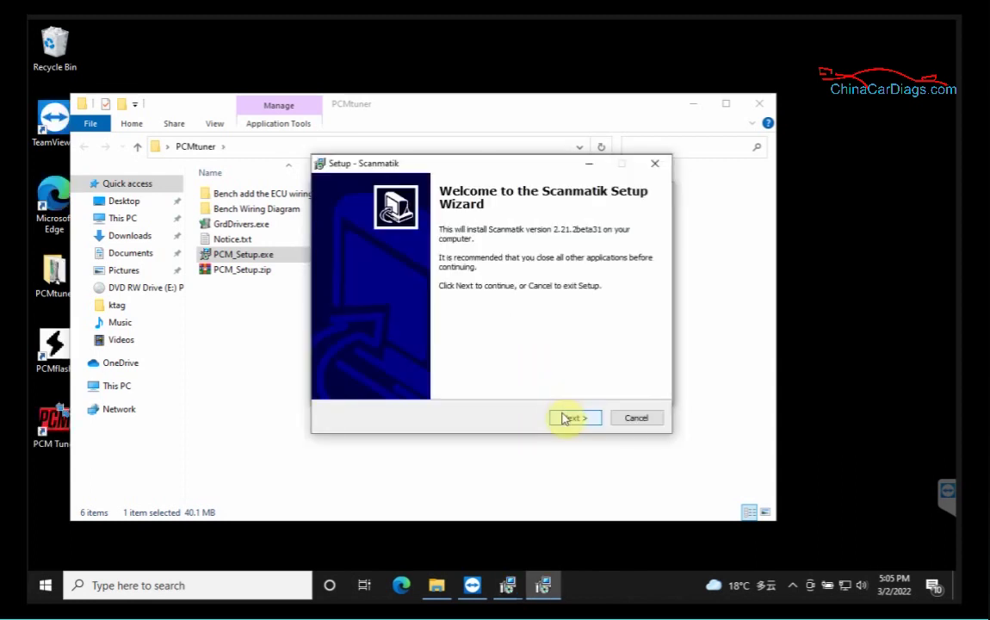
Accept the Scanmatik licence, install it with the default folders, function libraries and shortcuts, and finish setup without launching Scanmatik
click(566, 417)
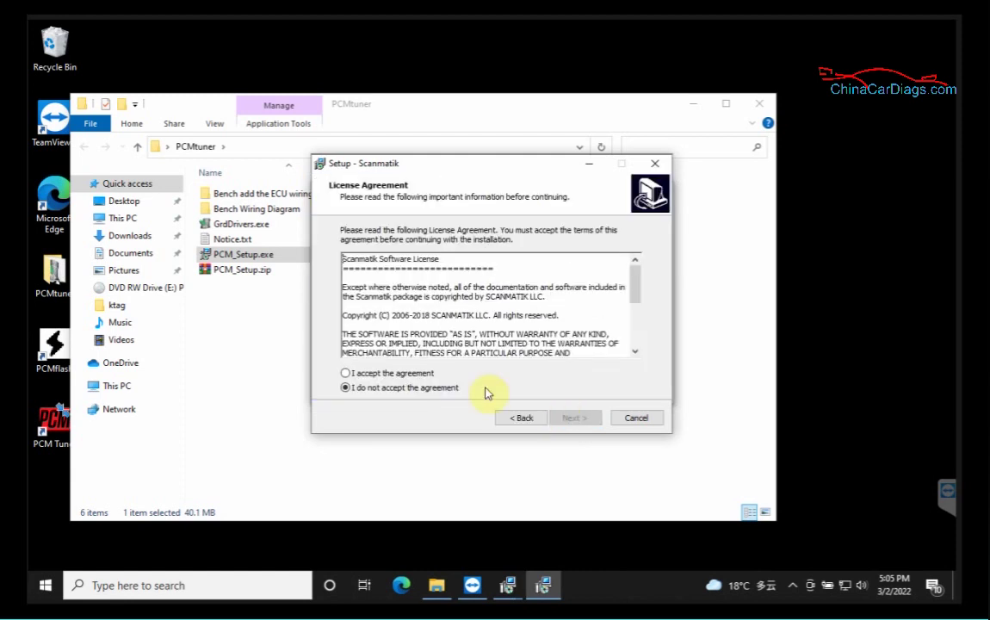
click(419, 376)
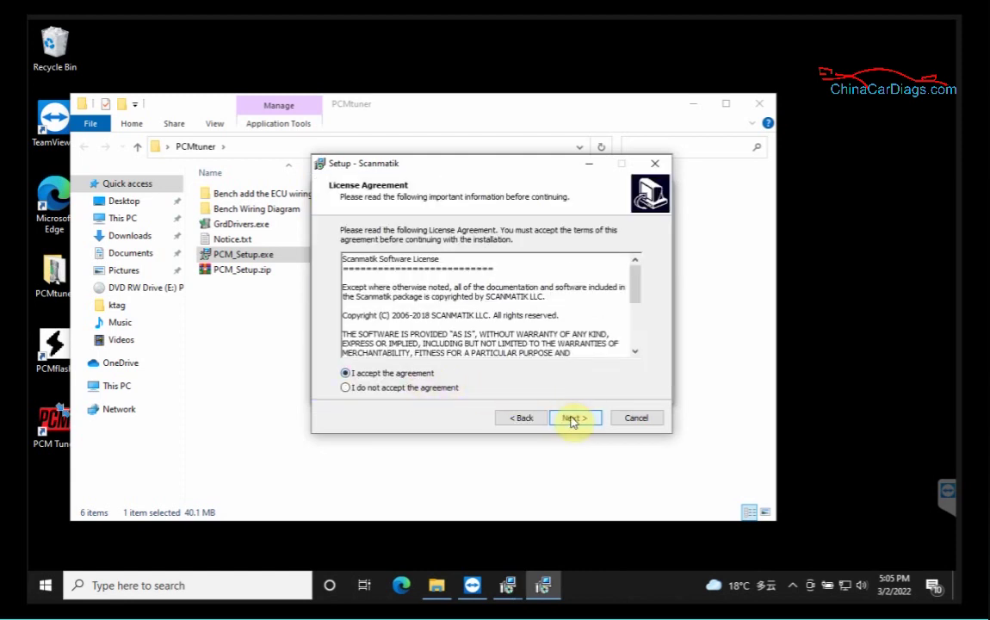
click(572, 418)
click(571, 418)
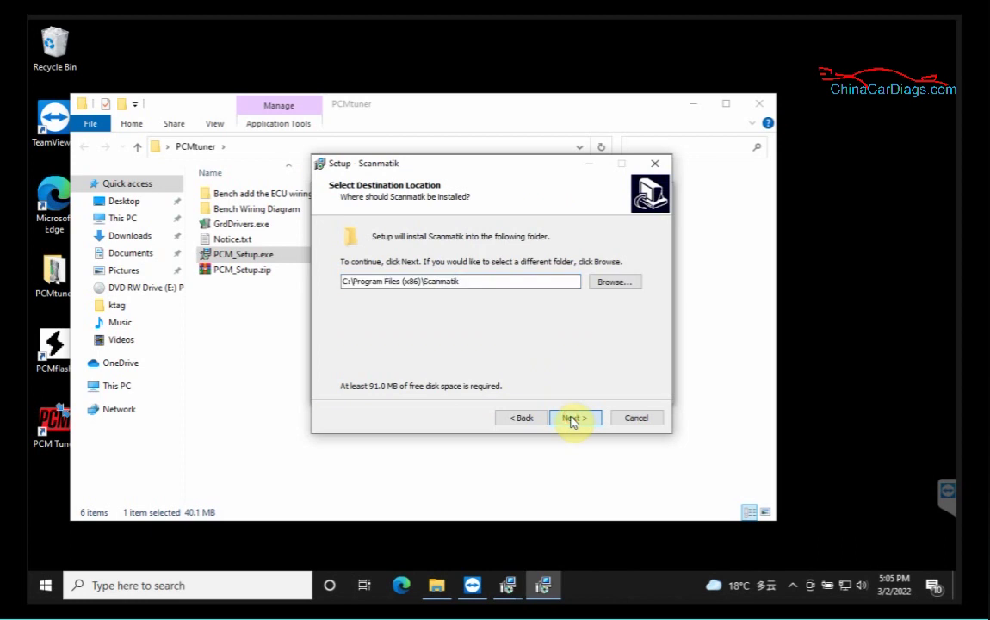
click(573, 418)
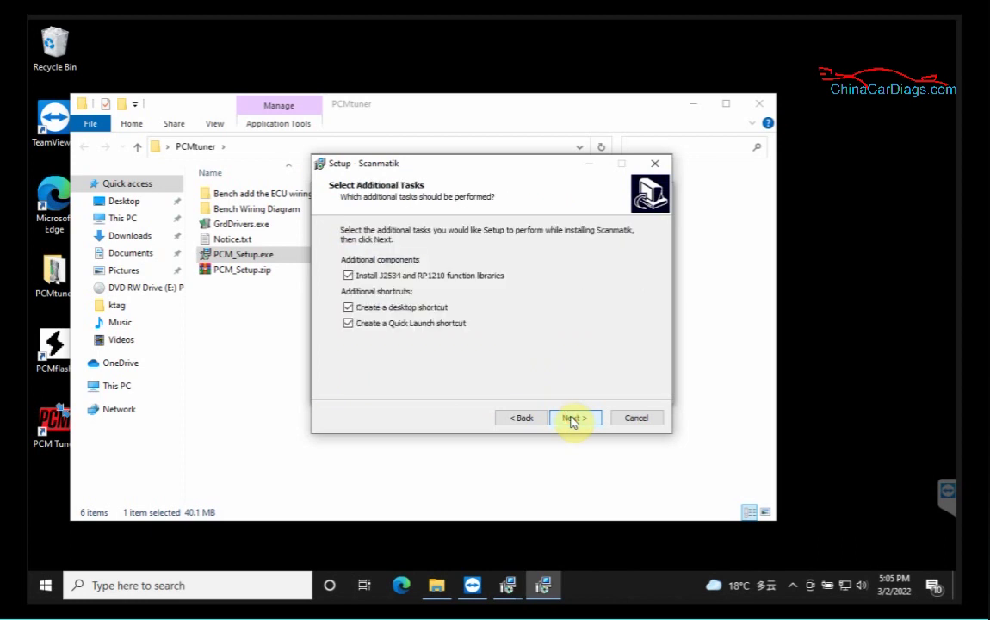
click(572, 419)
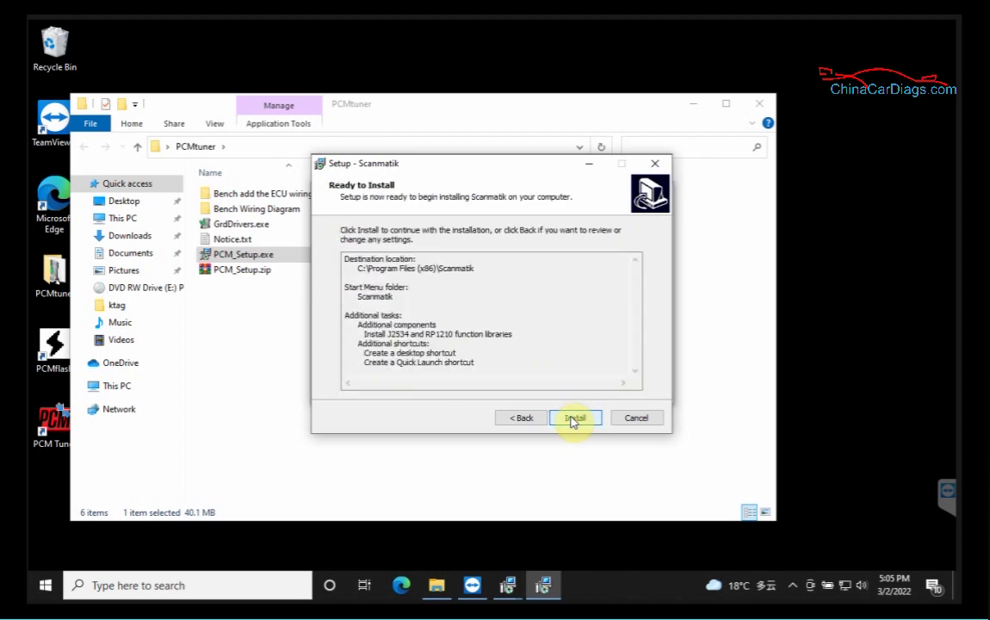
click(572, 418)
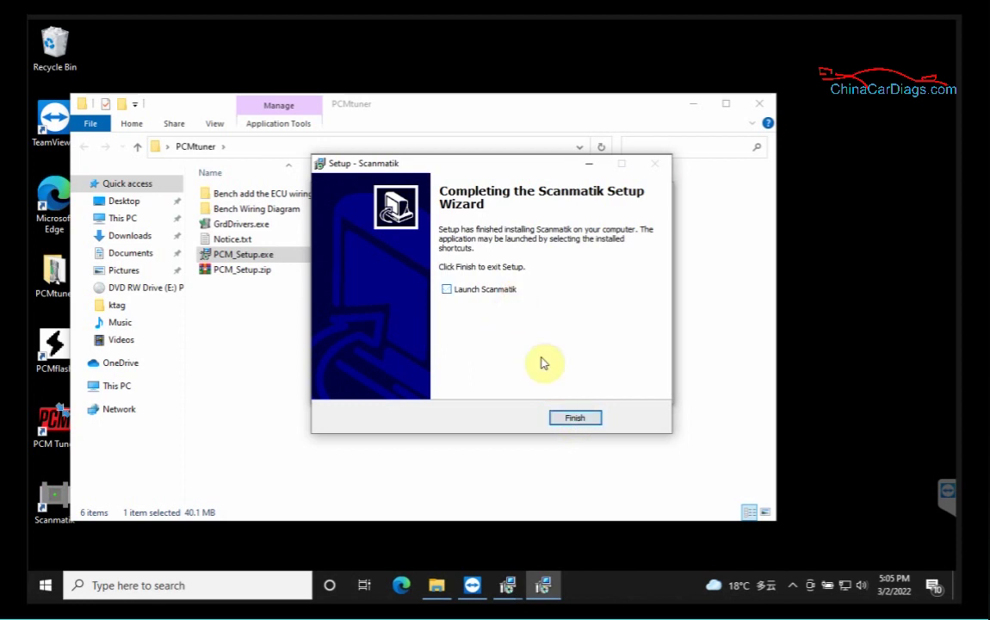
click(574, 417)
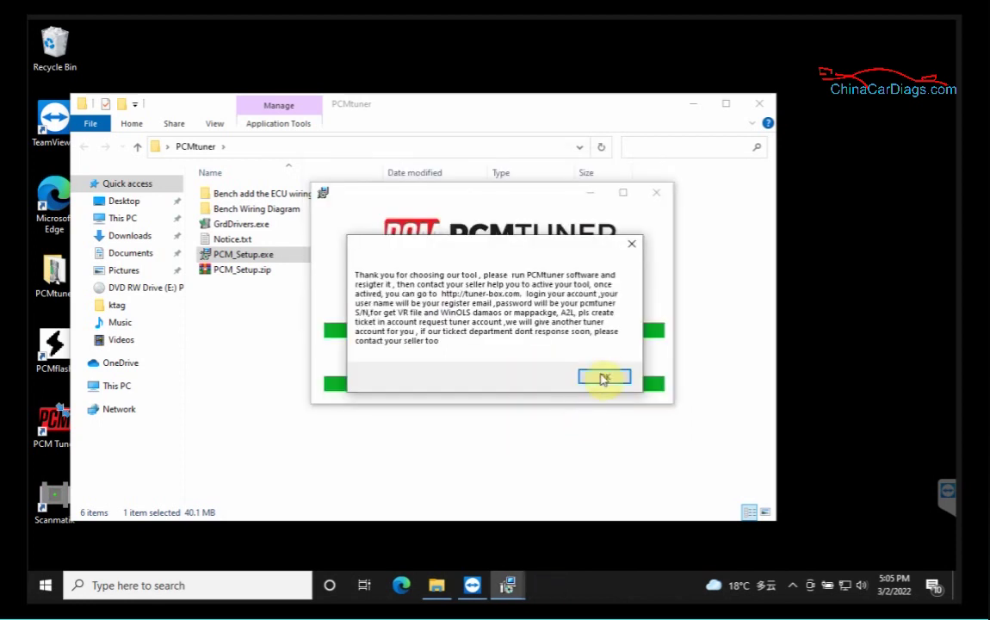
Dismiss the setup notice, install the Guardant drivers from GrdDrivers.exe in the PCMtuner folder, and close the open windows
click(603, 376)
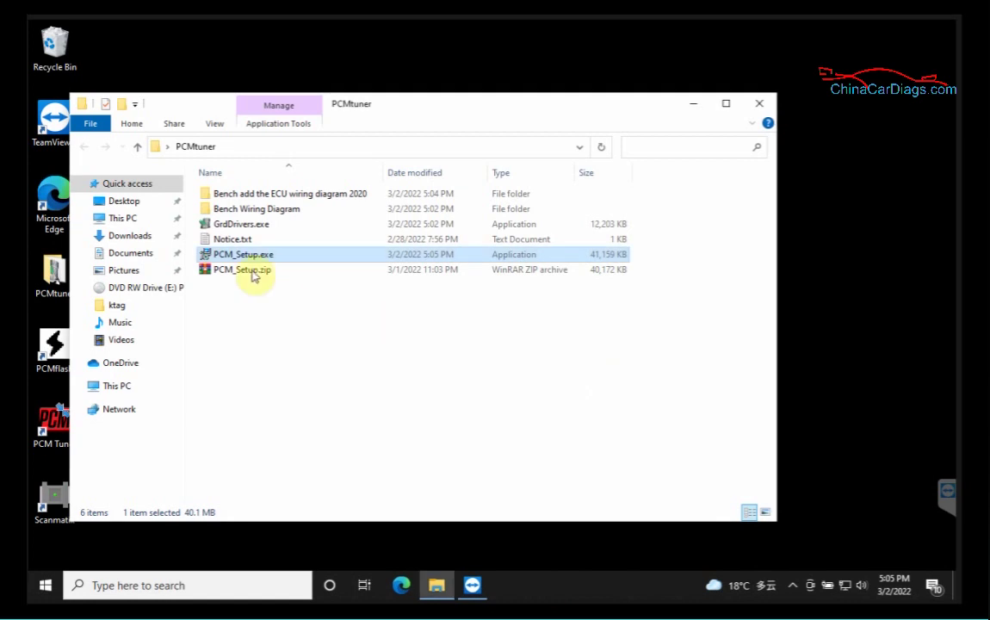
click(249, 226)
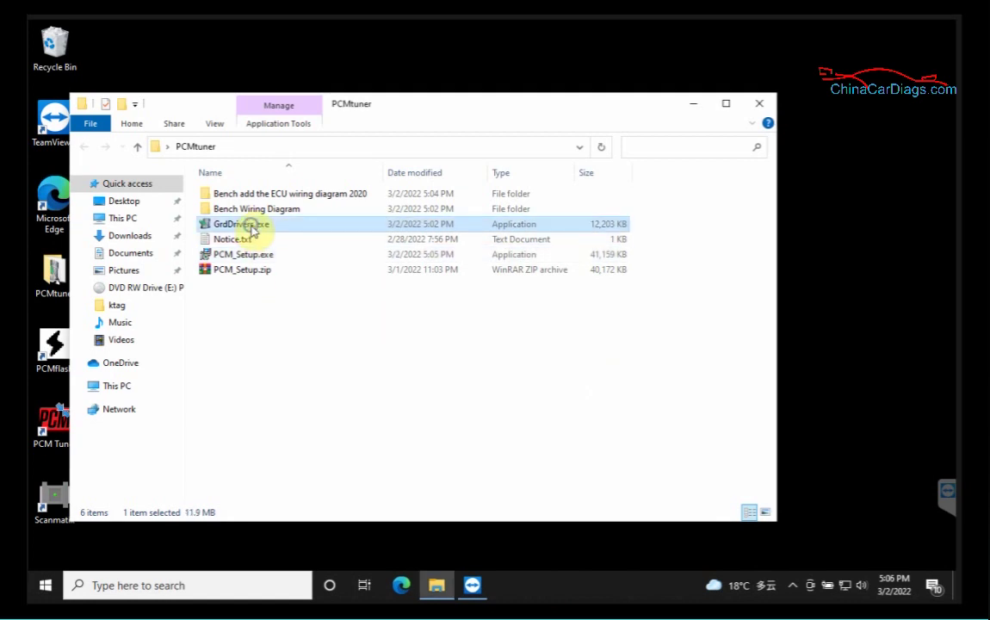
right_click(252, 229)
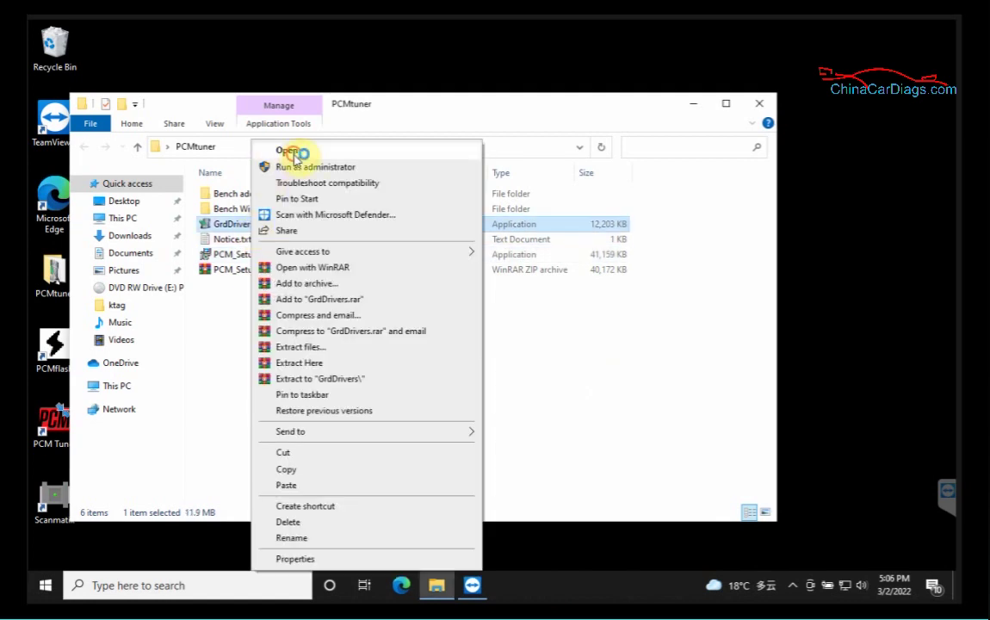
click(260, 137)
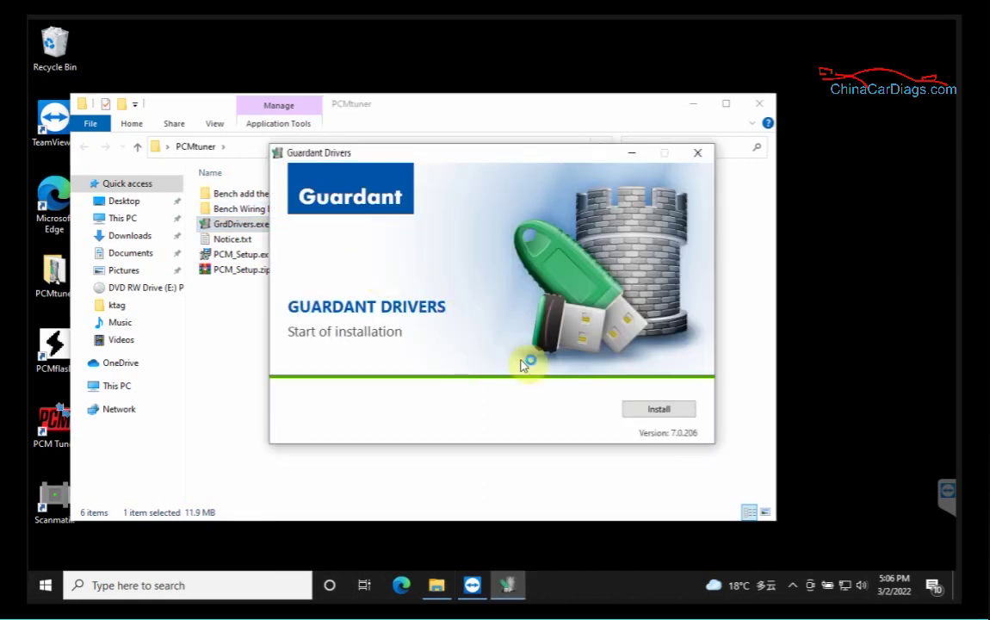
click(658, 409)
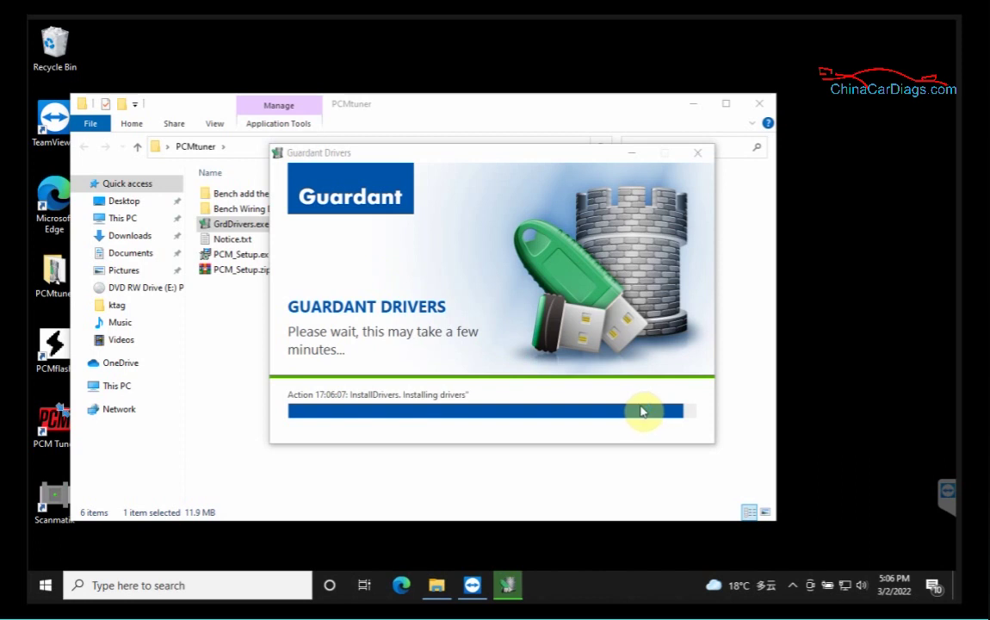
click(659, 409)
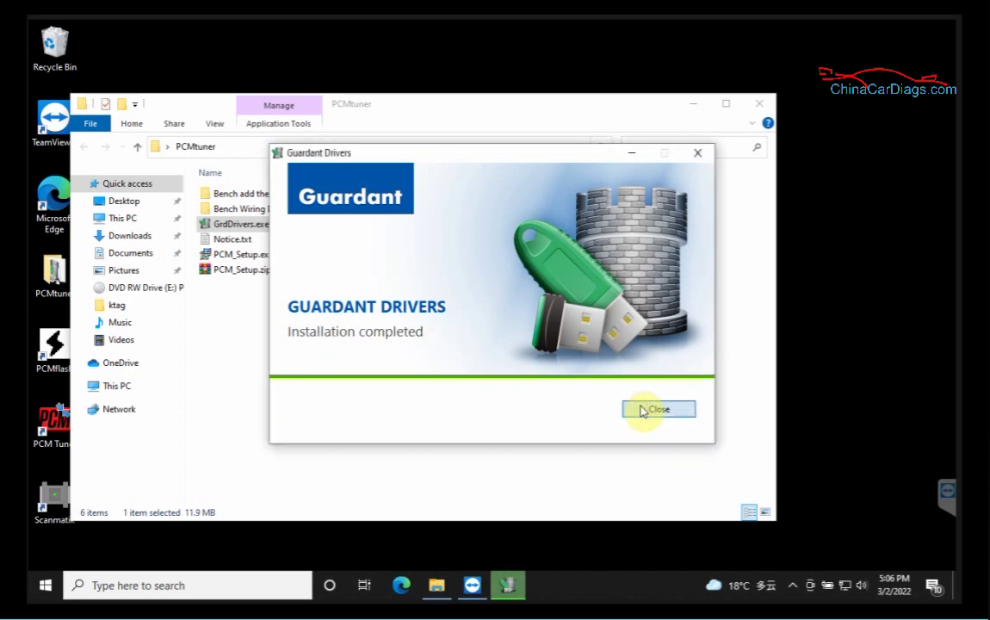
click(763, 109)
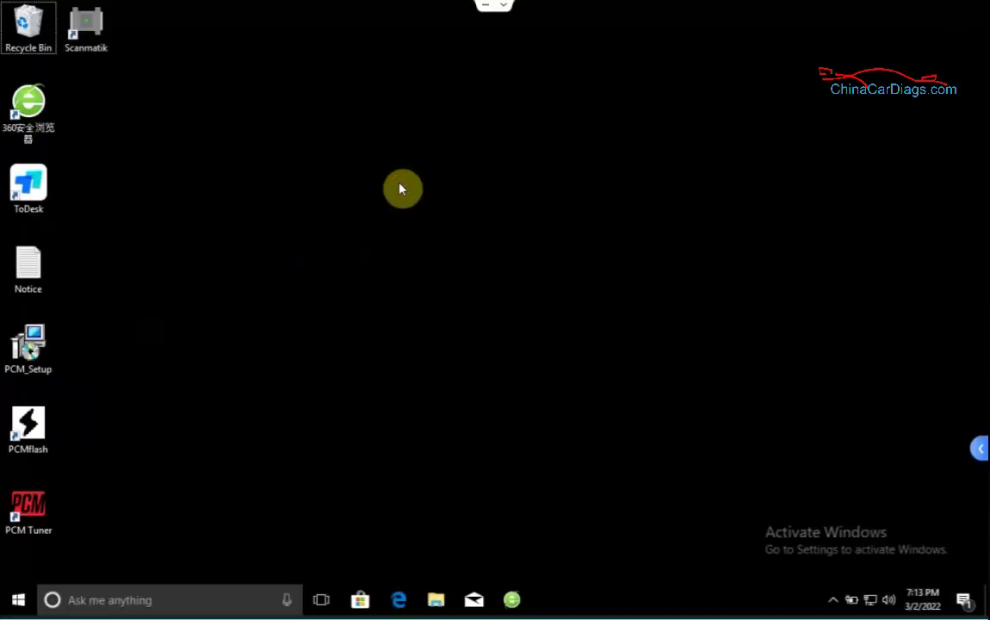
Launch PCM Tuner from the desktop, dismiss the error message, and agree to register the device
right_click(45, 507)
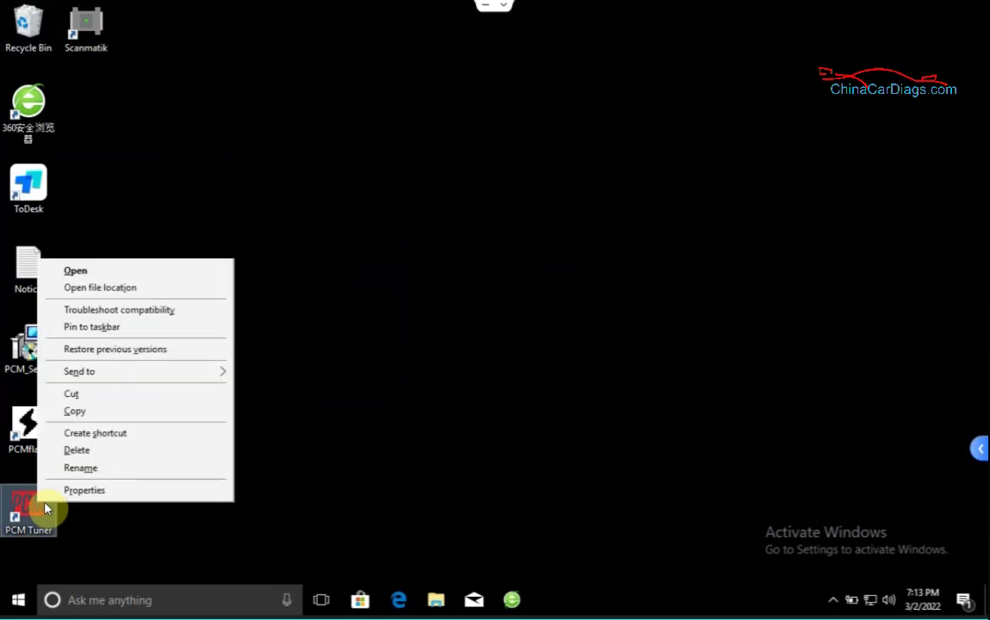
click(114, 272)
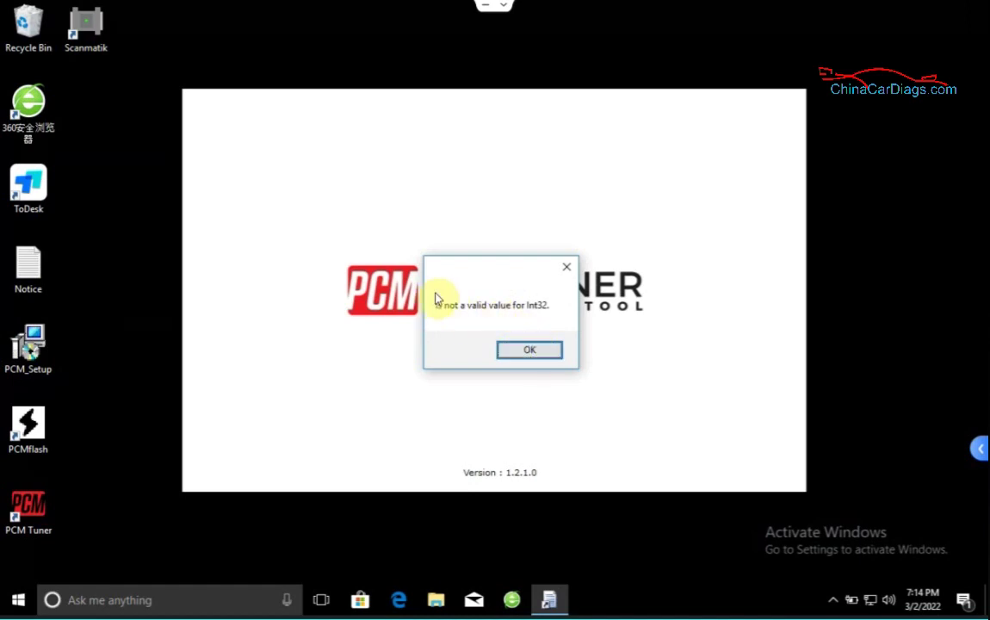
click(539, 348)
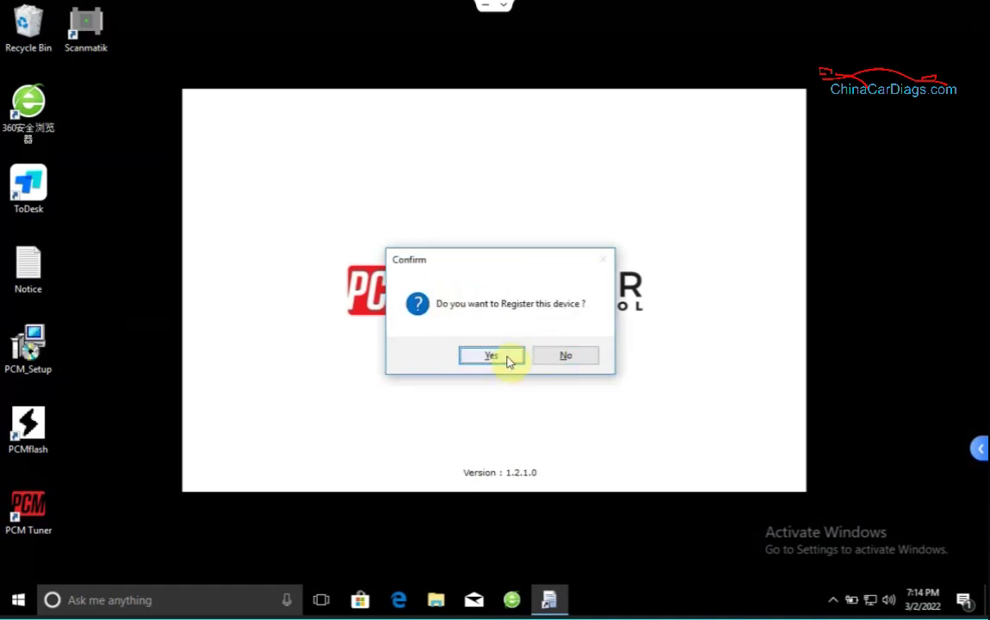
click(506, 355)
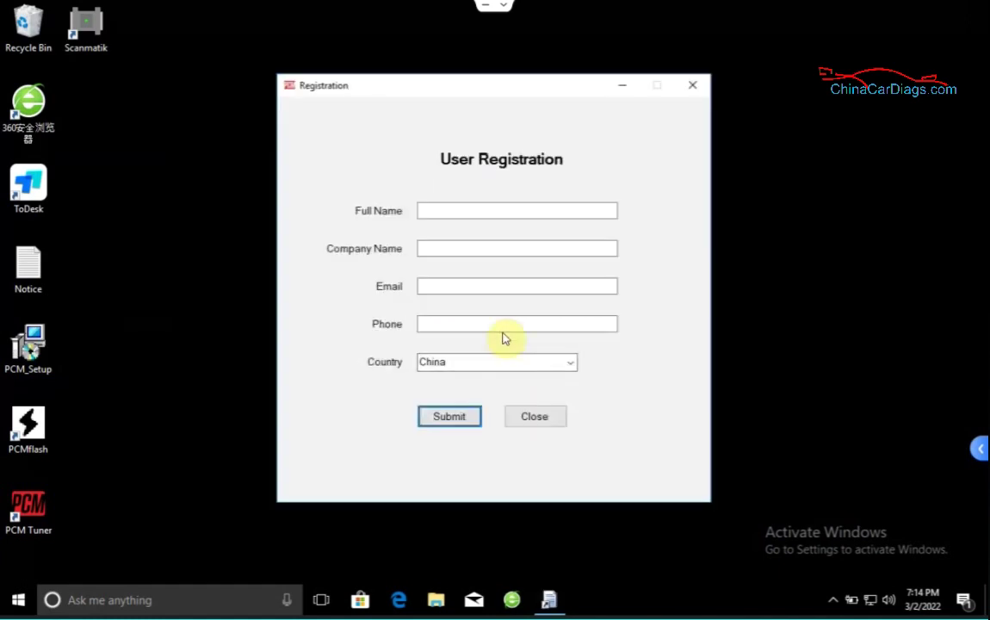
Fill in the user registration form with the full name, company name "aa", the contact's e-mail and the phone number
click(472, 212)
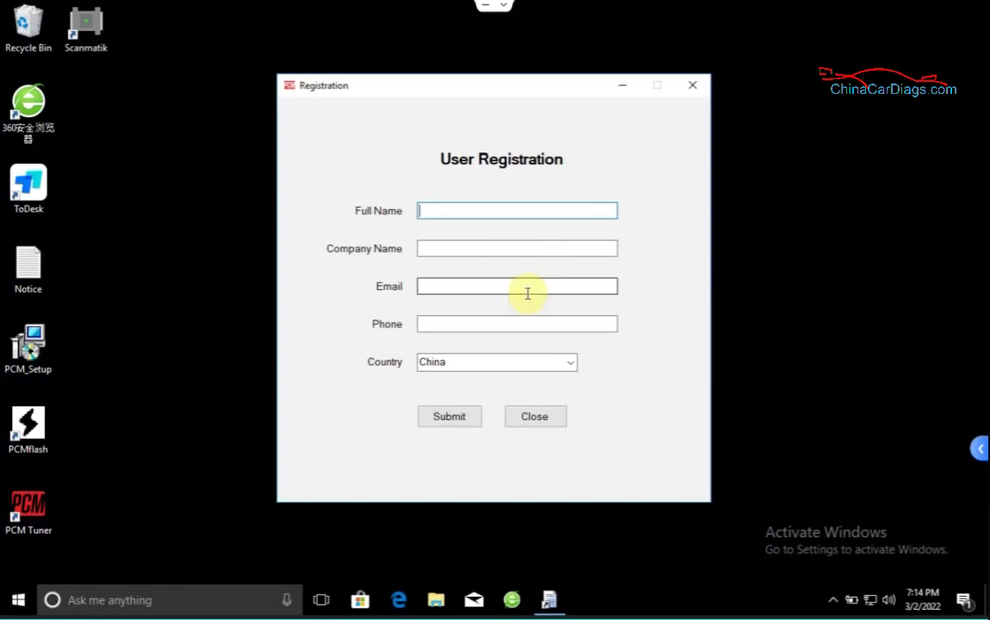
text(aa)
click(465, 246)
text(aa)
key(Tab)
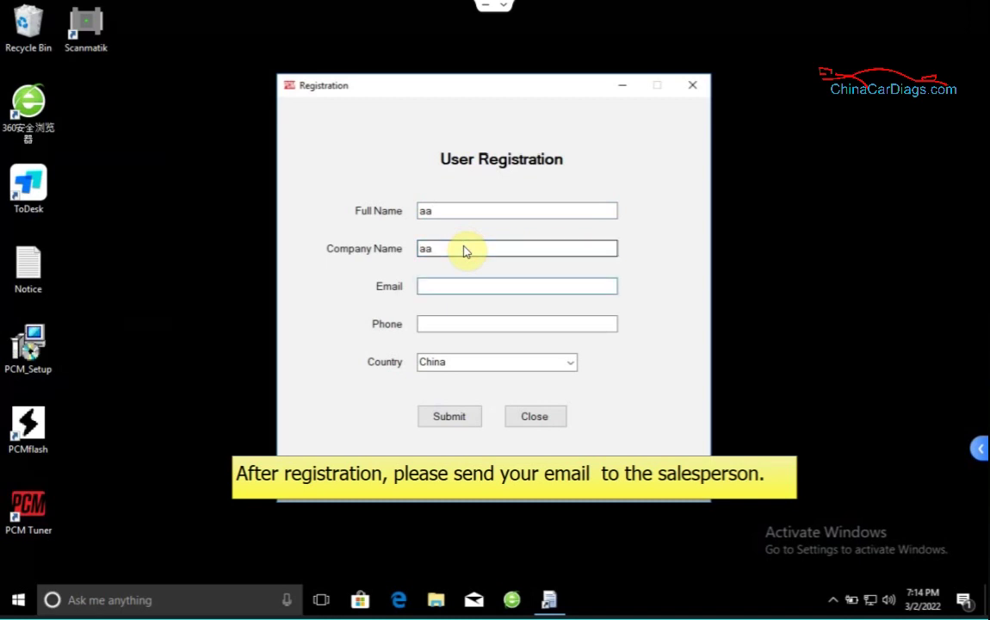
text(info)
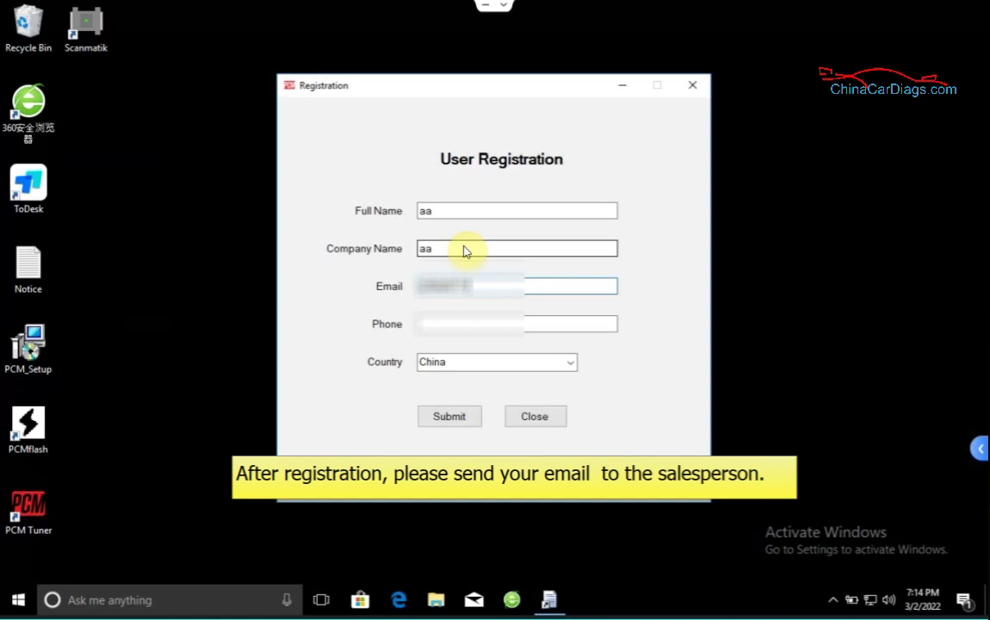
text(@com)
key(Tab)
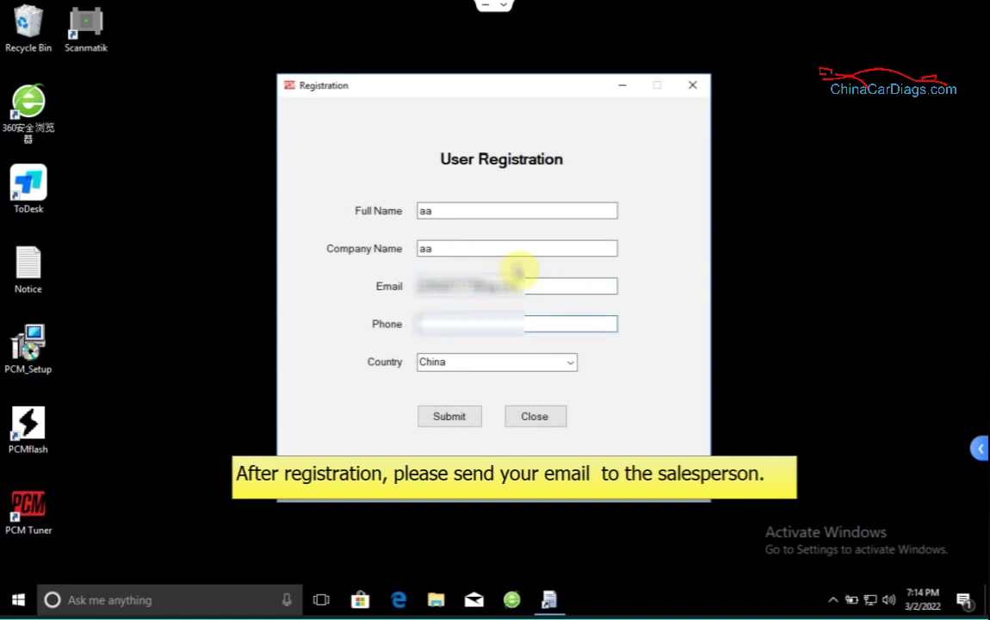
text(78)
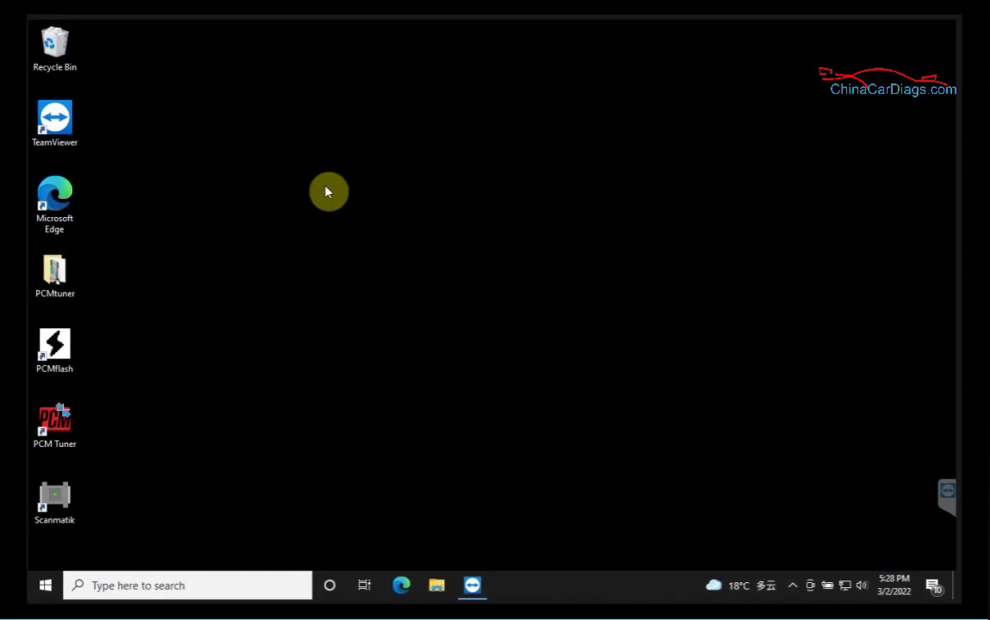
Launch PCM Tuner from its desktop shortcut
click(65, 413)
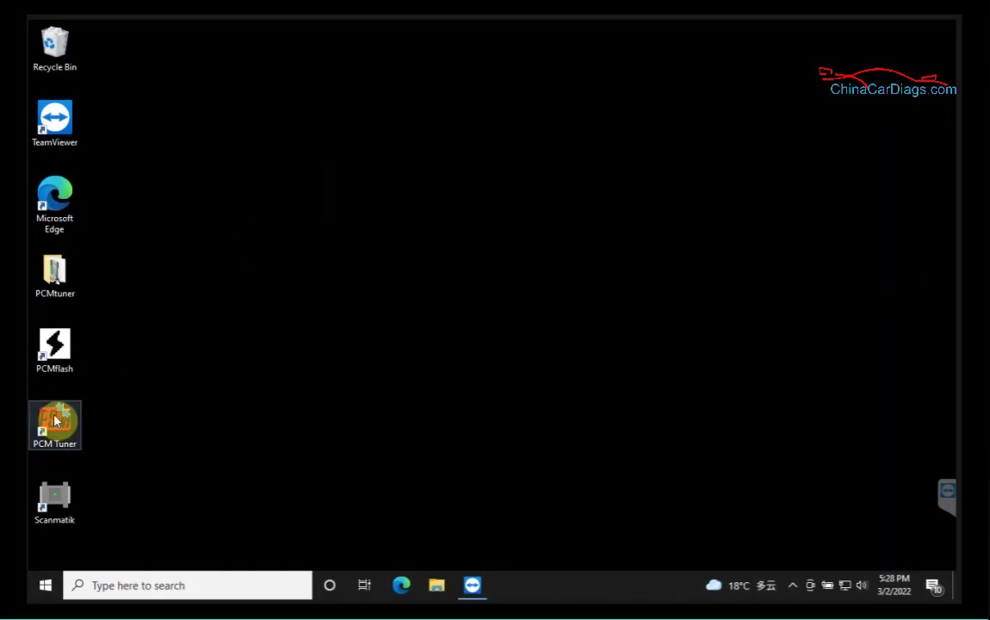
right_click(61, 409)
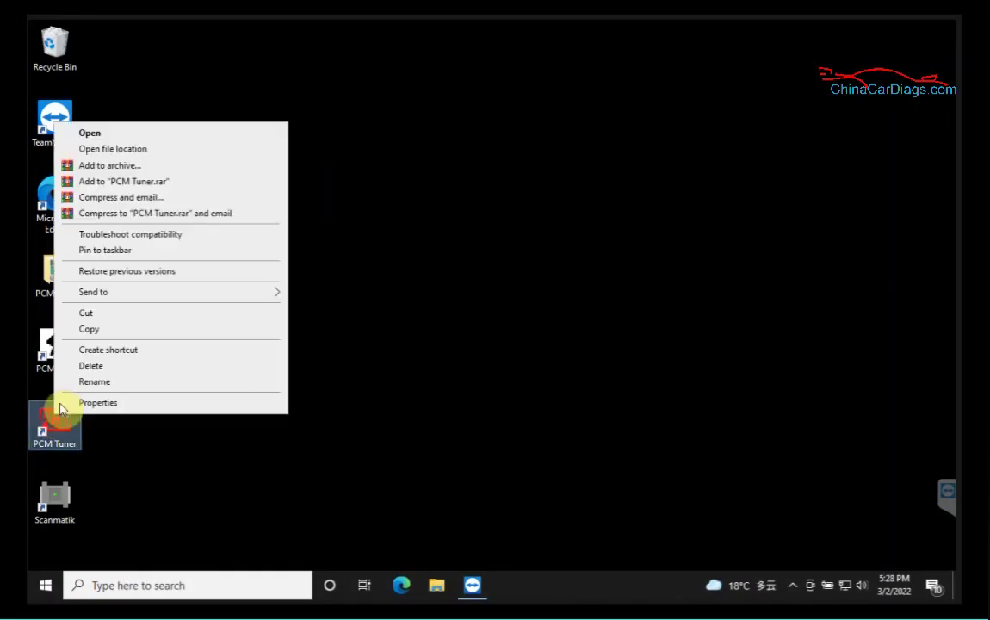
click(112, 136)
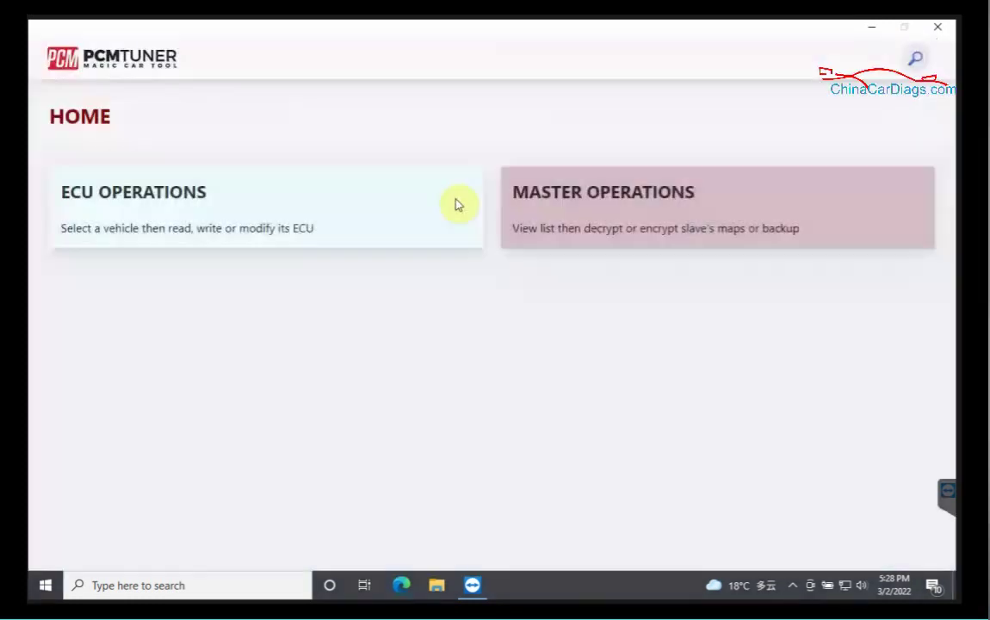
Browse the car brands under ECU Operations and open the Volkswagen model list
click(174, 214)
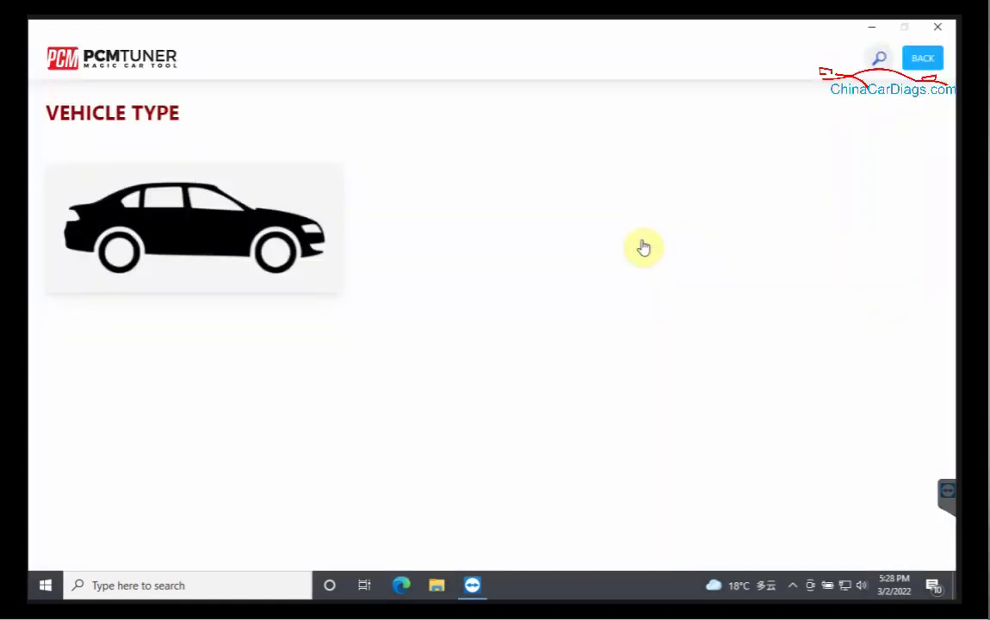
click(215, 204)
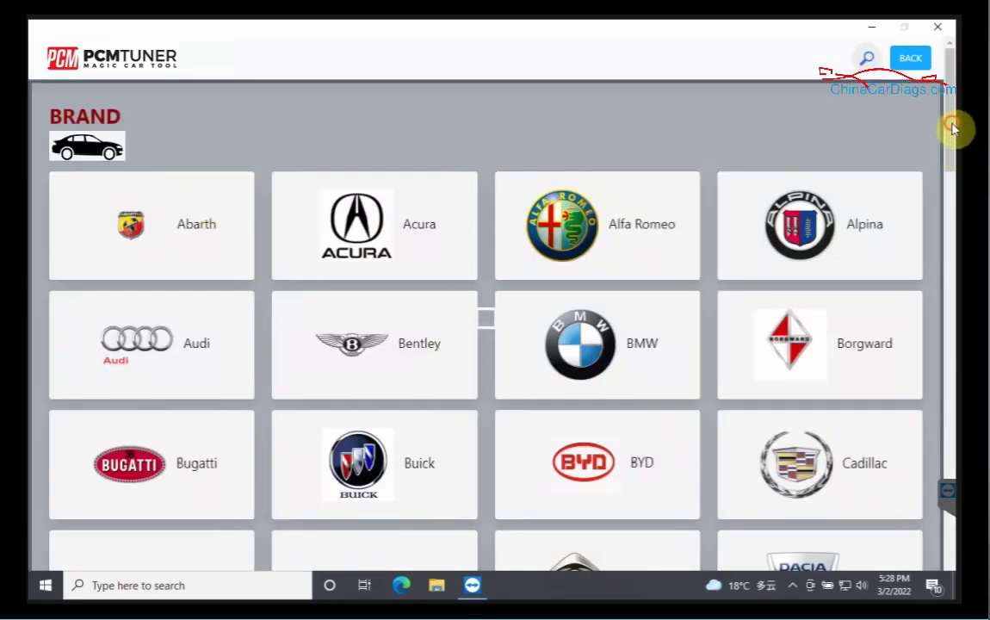
scroll(947, 194, down, 3)
scroll(941, 333, down, 20)
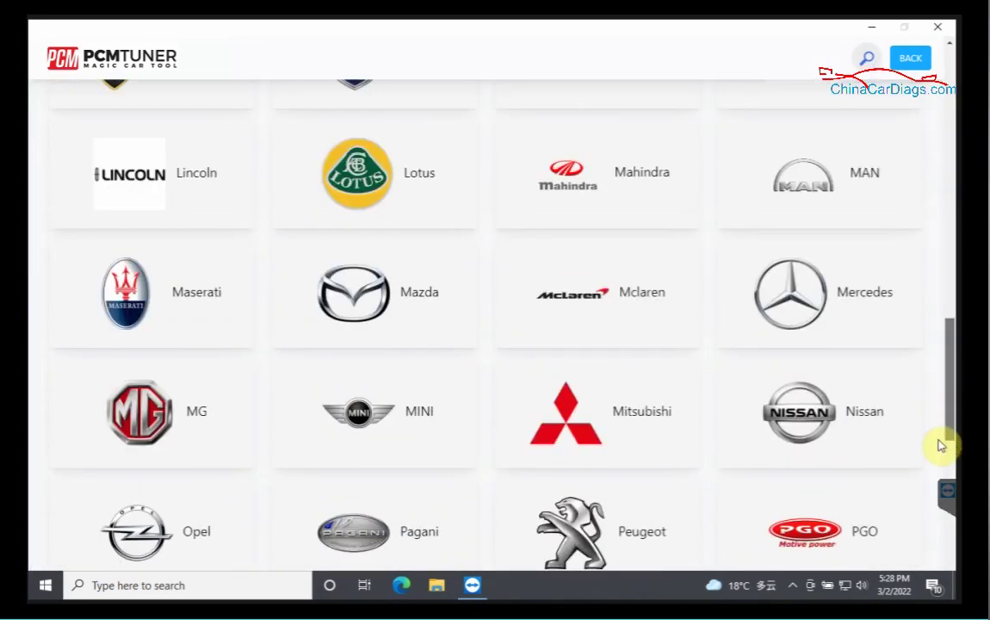
drag(945, 489, 930, 576)
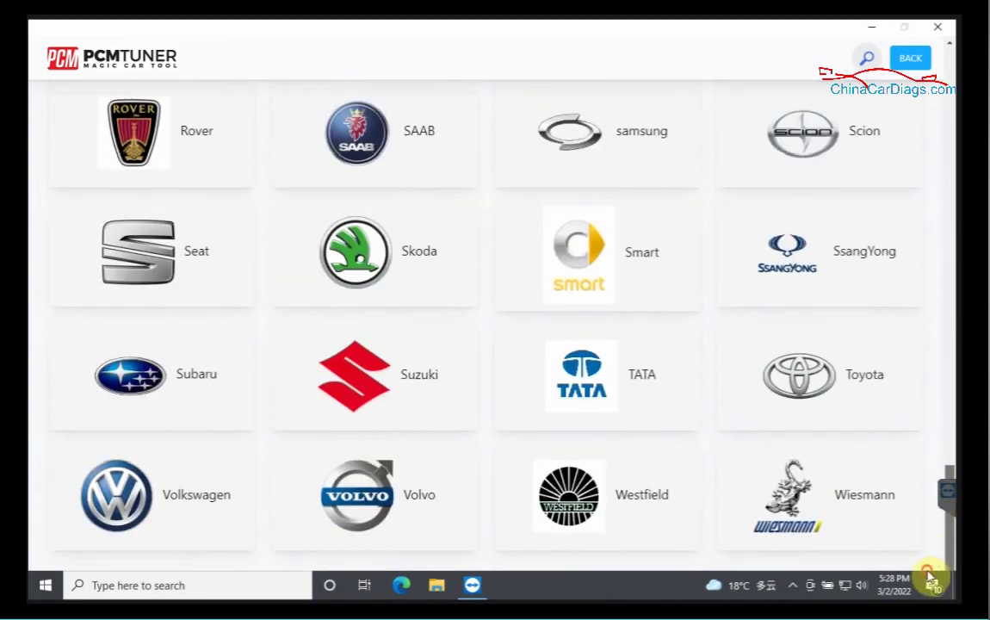
click(136, 487)
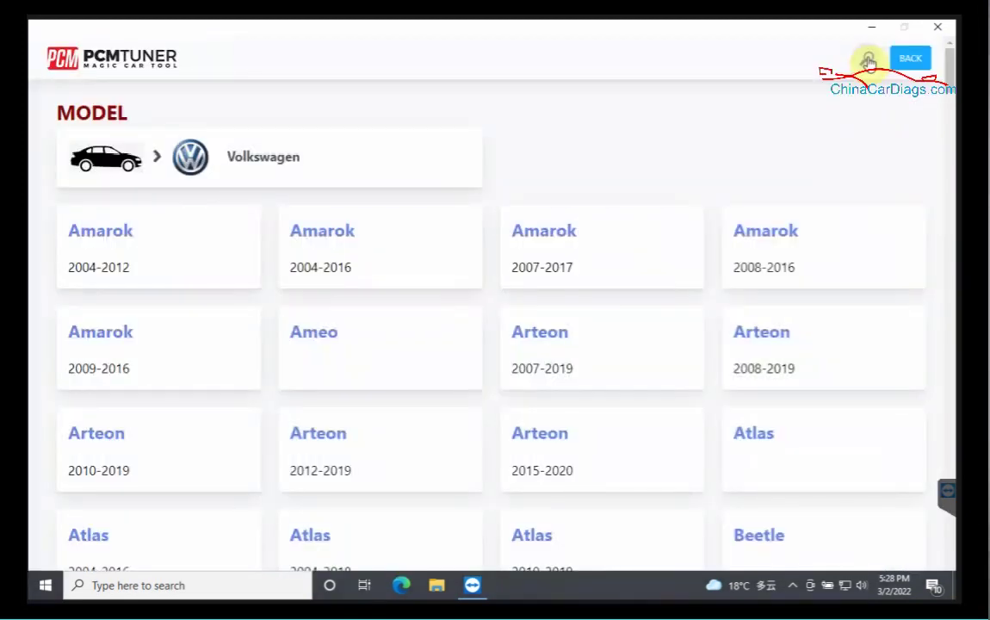
Search the vehicle database for the MED17.5 ECU
click(868, 60)
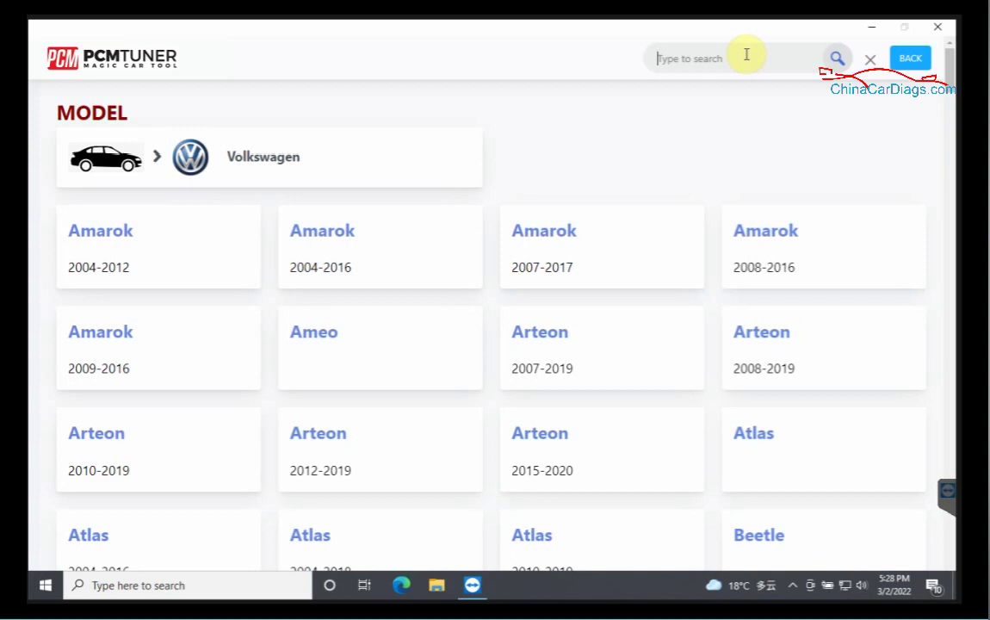
text(ME)
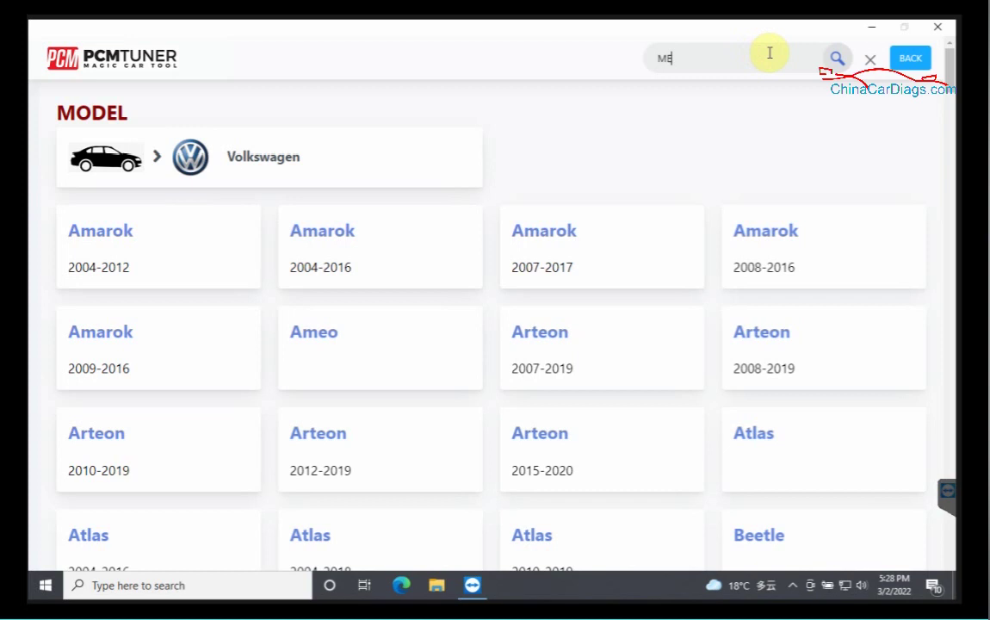
text(D17)
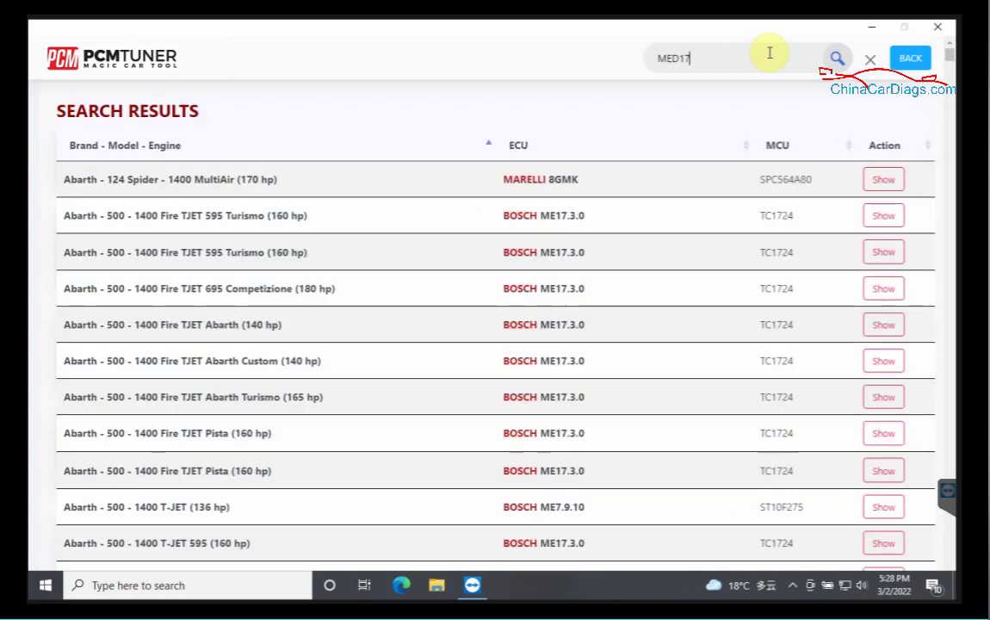
text(.5)
click(840, 59)
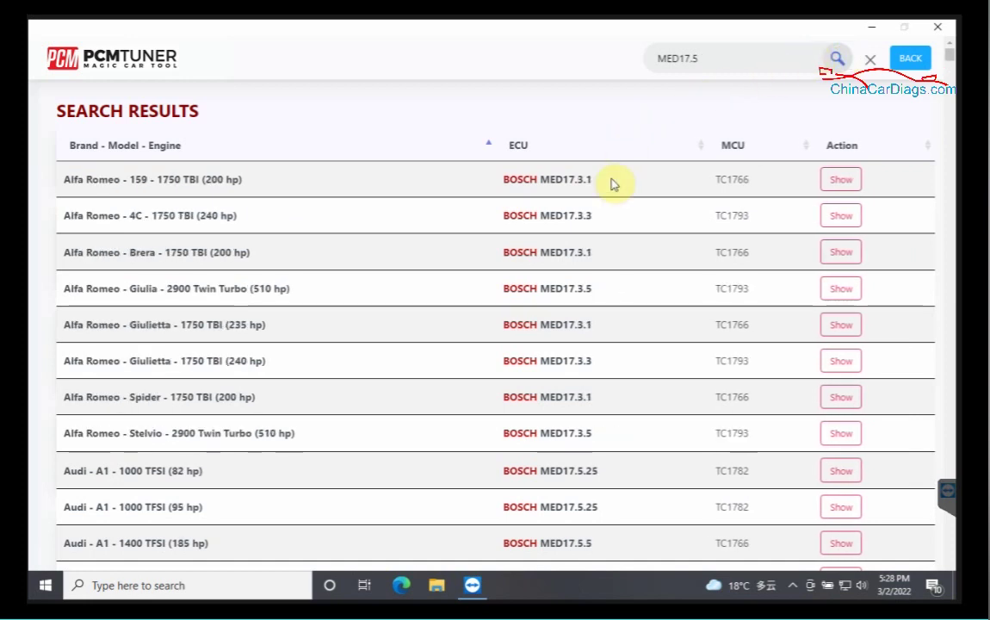
Show the operations for the first Audi A3 1800 TFSI (160 hp) entry with the Bosch MED17.5 ECU and TC1766 MCU
scroll(598, 241, down, 3)
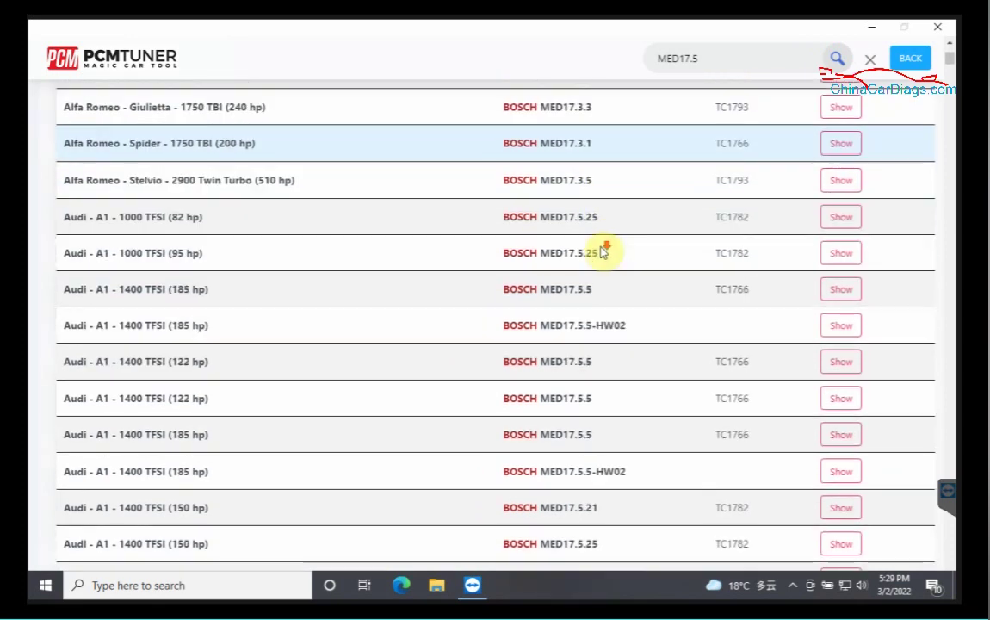
scroll(605, 251, down, 5)
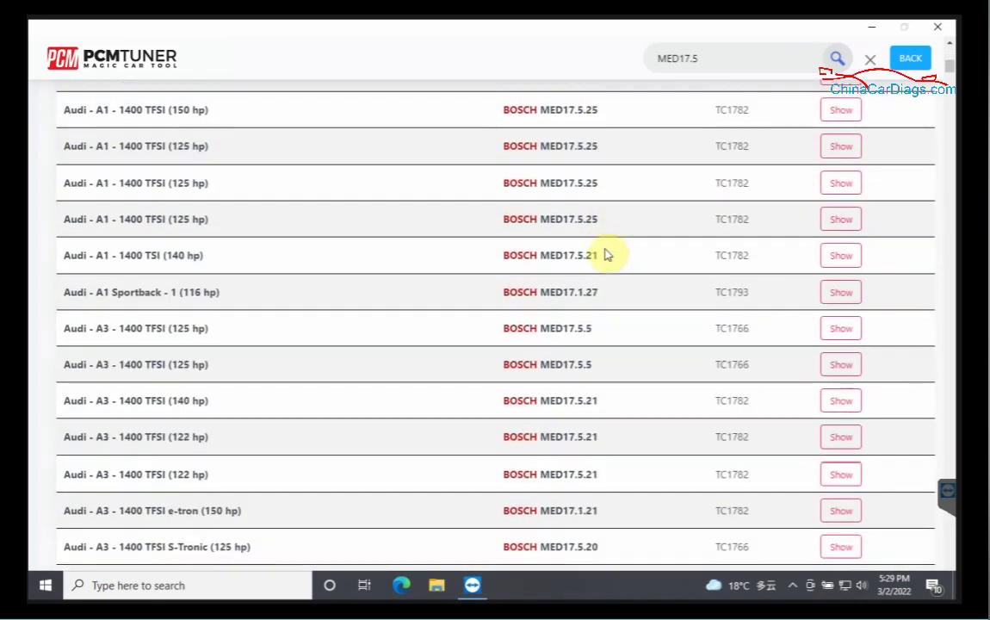
scroll(631, 314, down, 3)
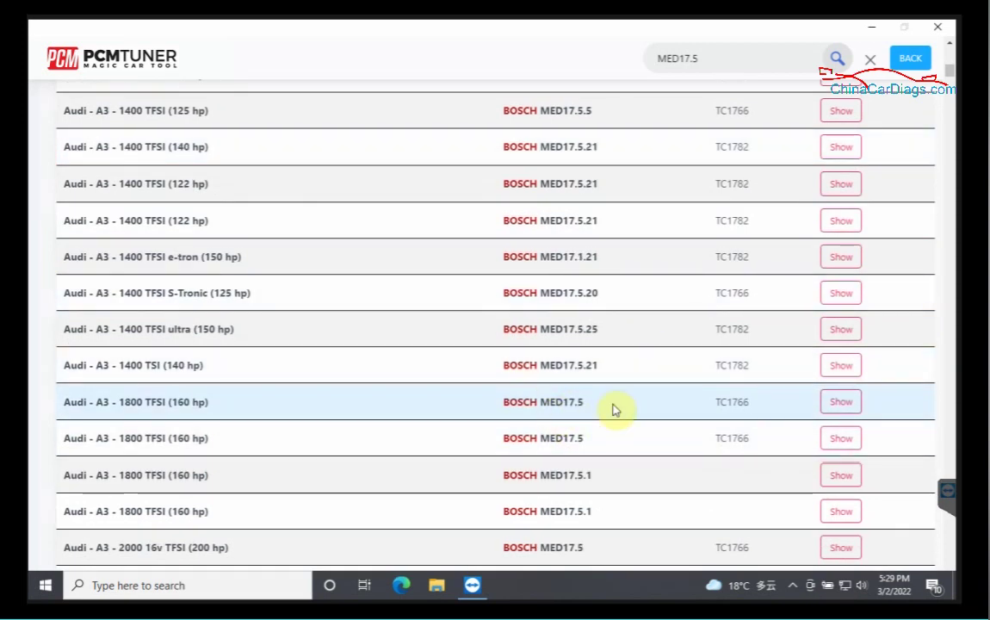
click(839, 408)
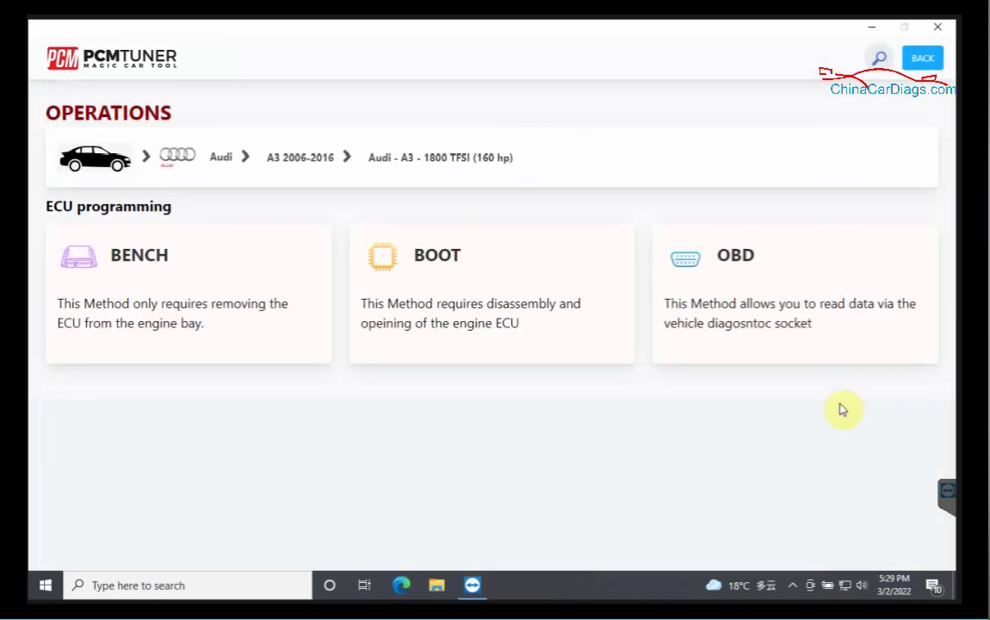
Open the instructions for the Bench method and examine the T60 and T94 connector diagram and the pin table
click(143, 303)
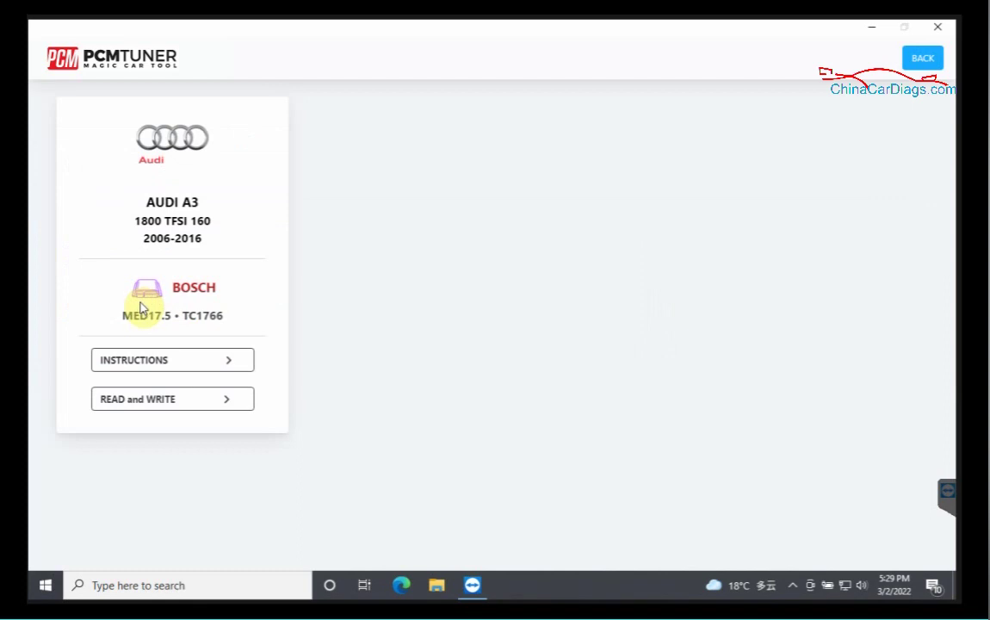
click(159, 362)
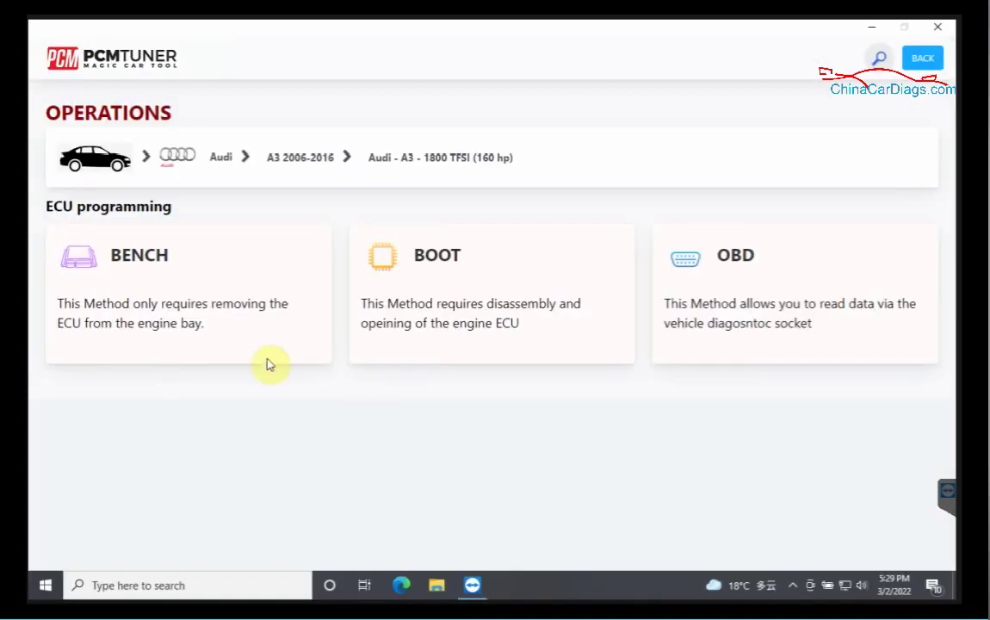
click(145, 305)
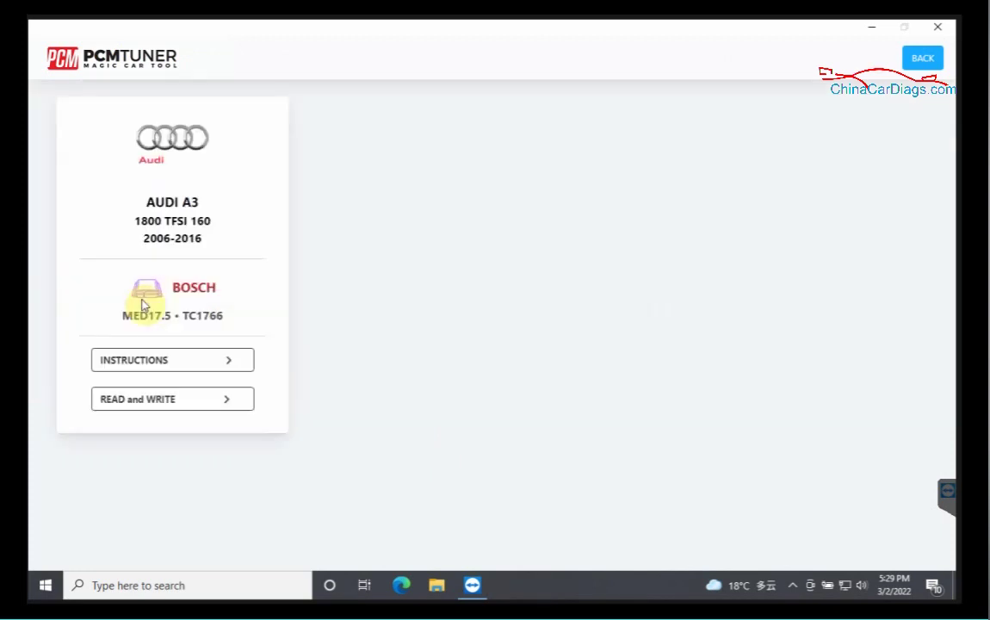
click(160, 361)
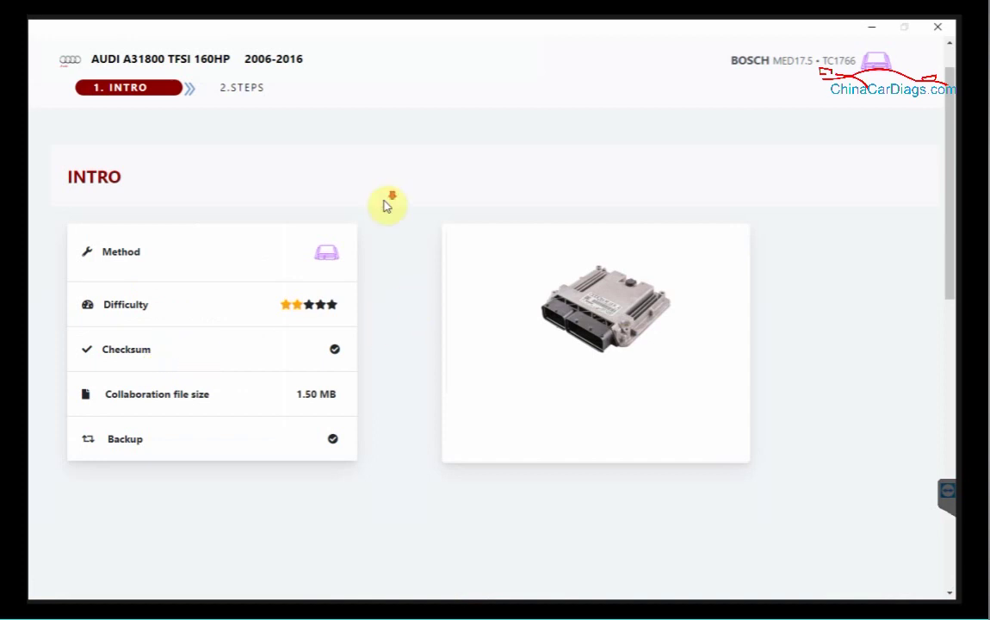
scroll(387, 205, down, 5)
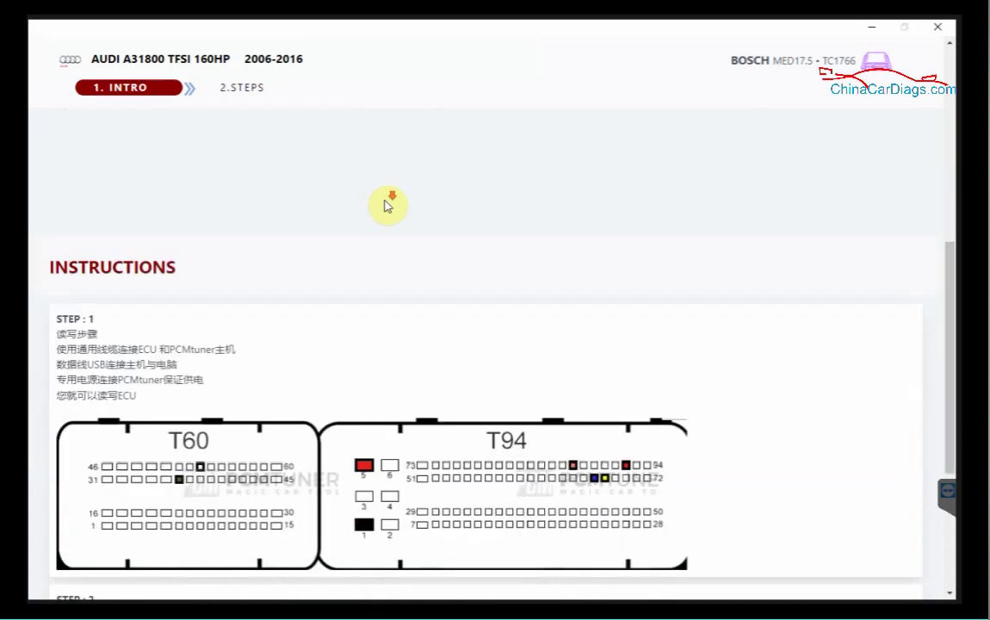
scroll(386, 205, down, 4)
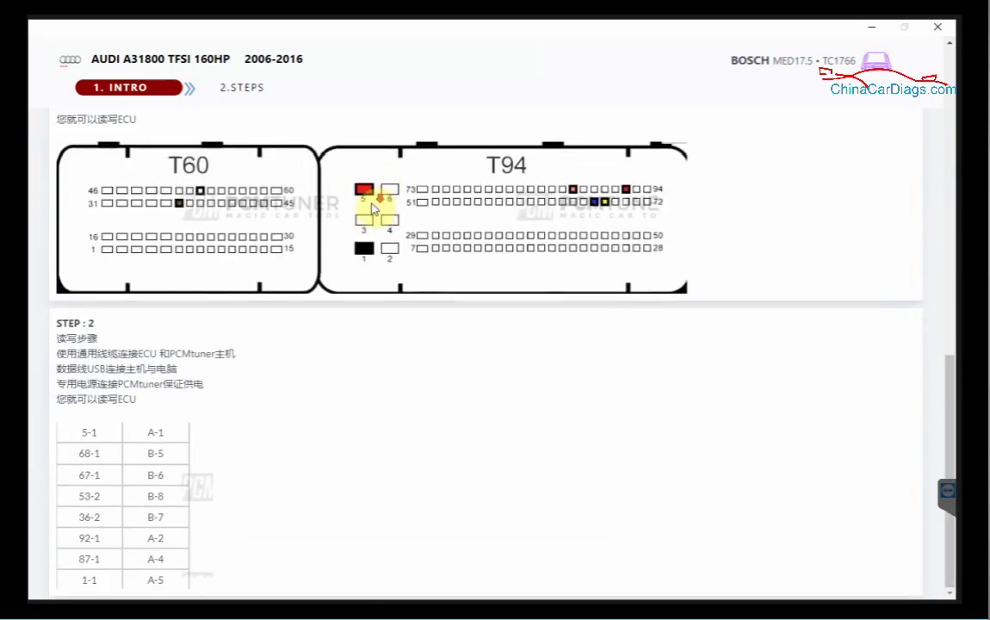